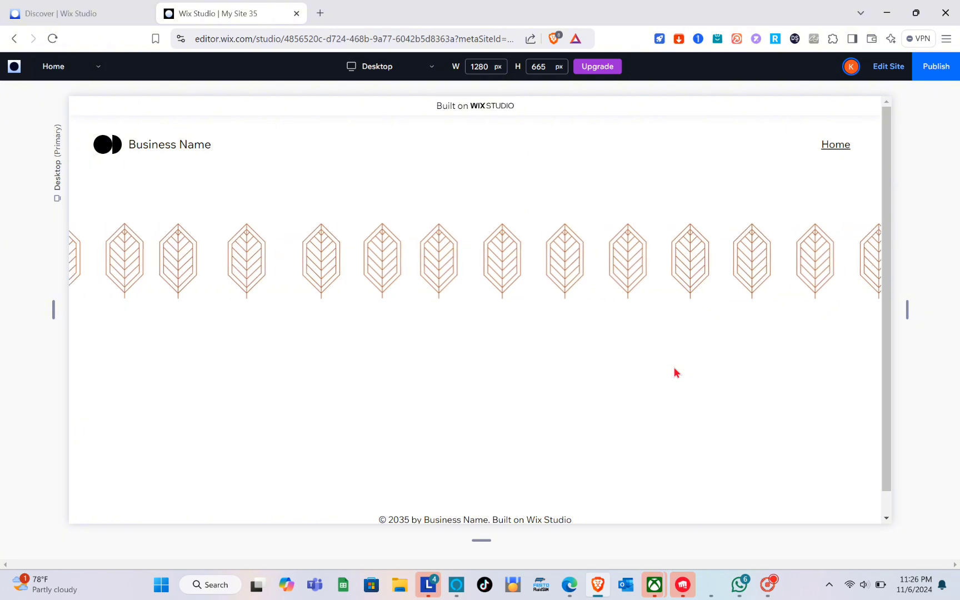
Return to the Wix Studio dashboard and close the My Site 35 editor
click(58, 12)
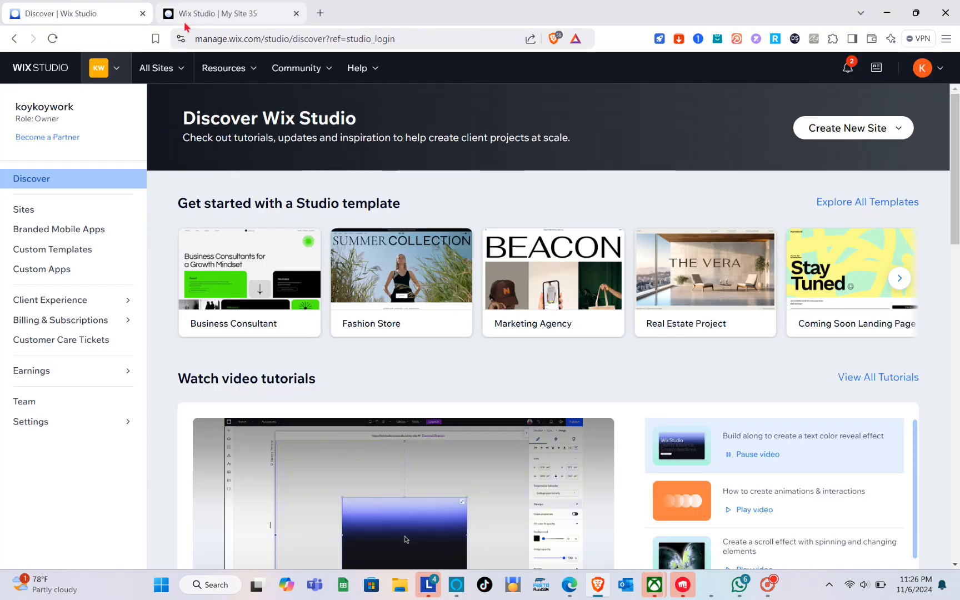
click(297, 13)
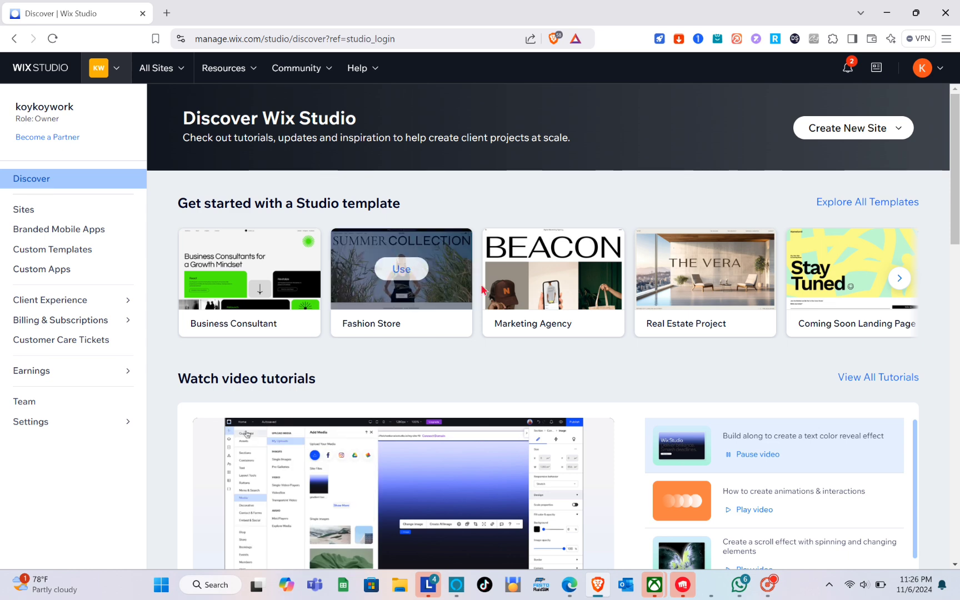
mouse_move(561, 238)
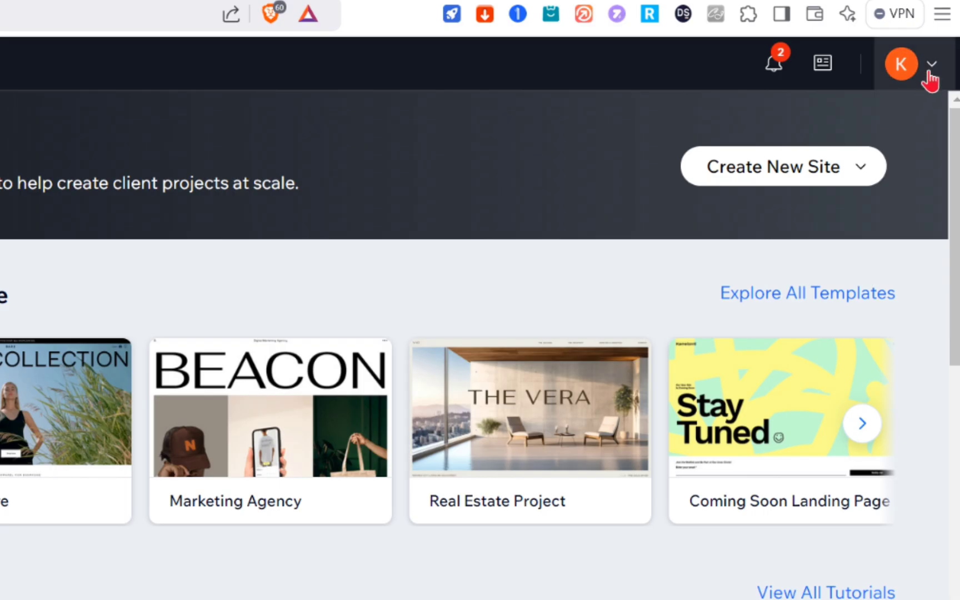
click(927, 73)
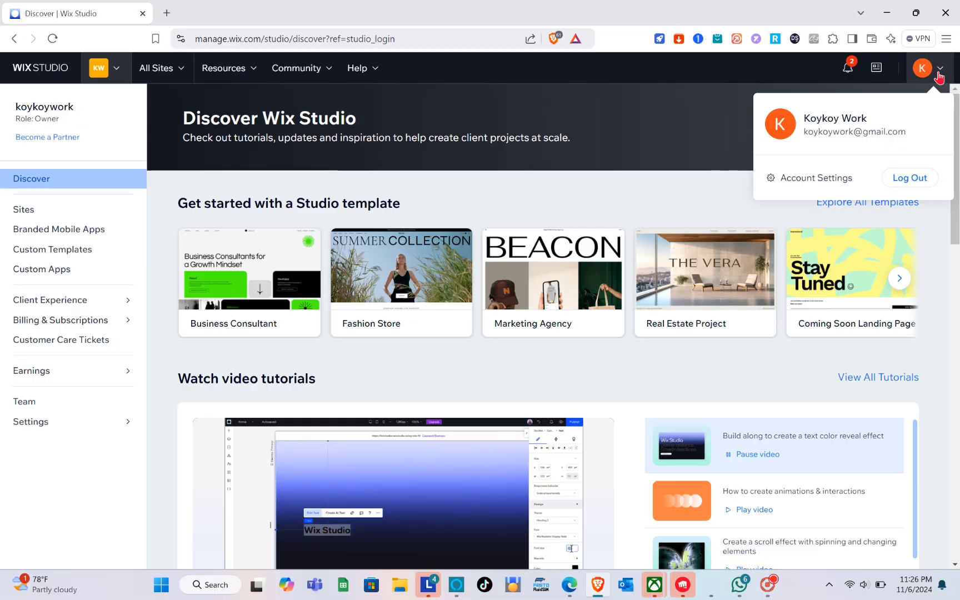
click(931, 78)
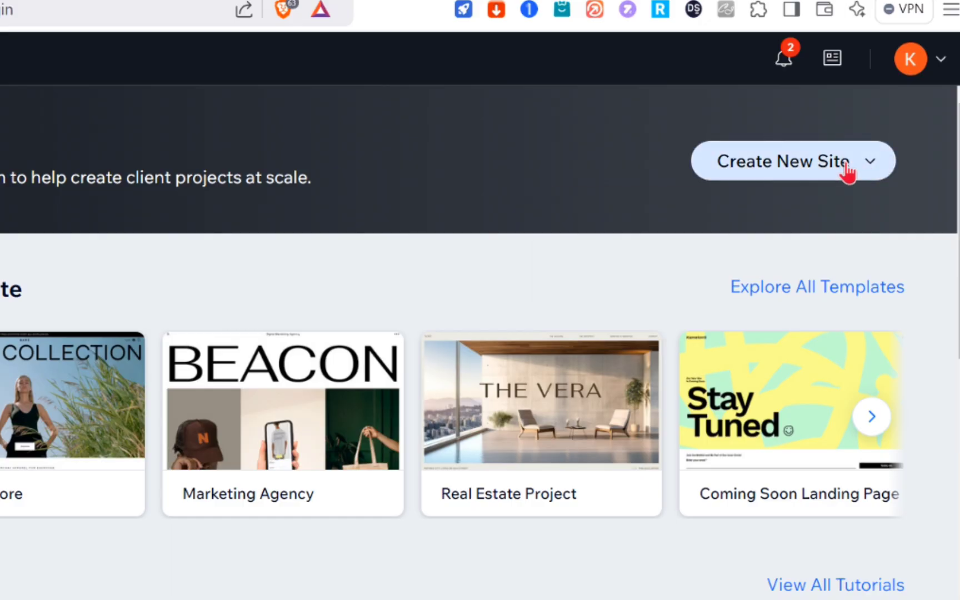
click(884, 133)
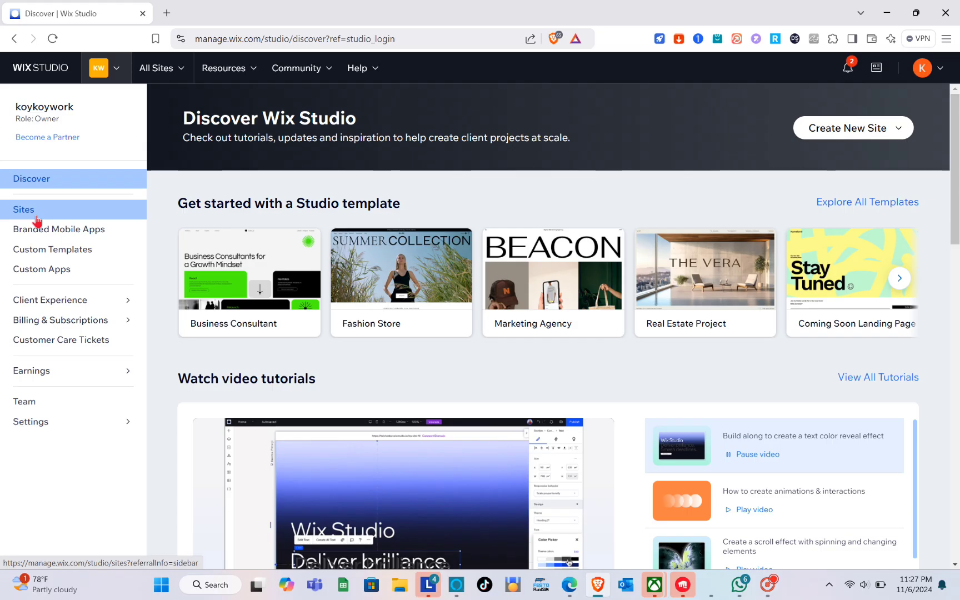
Go to the list of all sites and open My Site 34 for editing
click(36, 218)
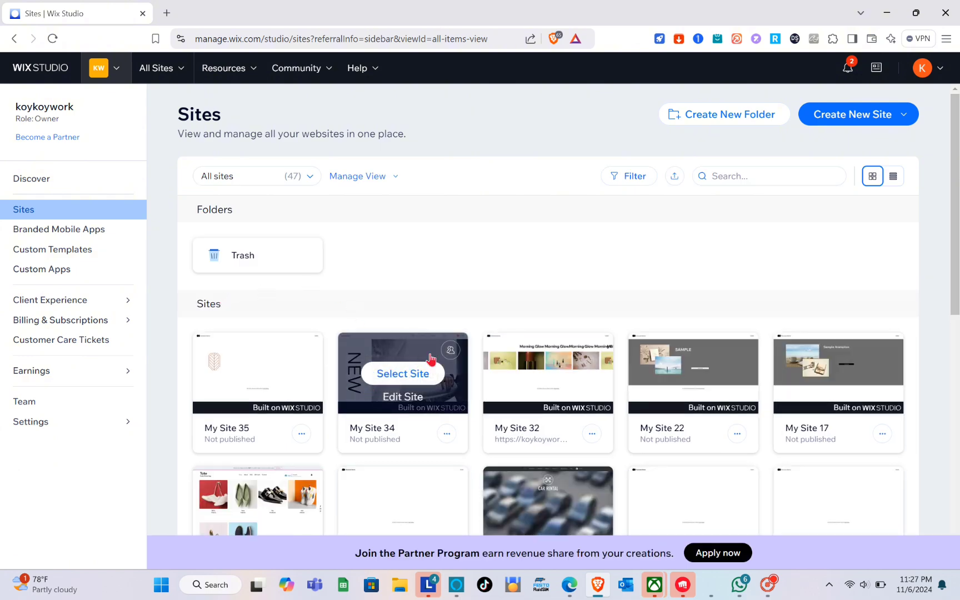
scroll(428, 360, down, 3)
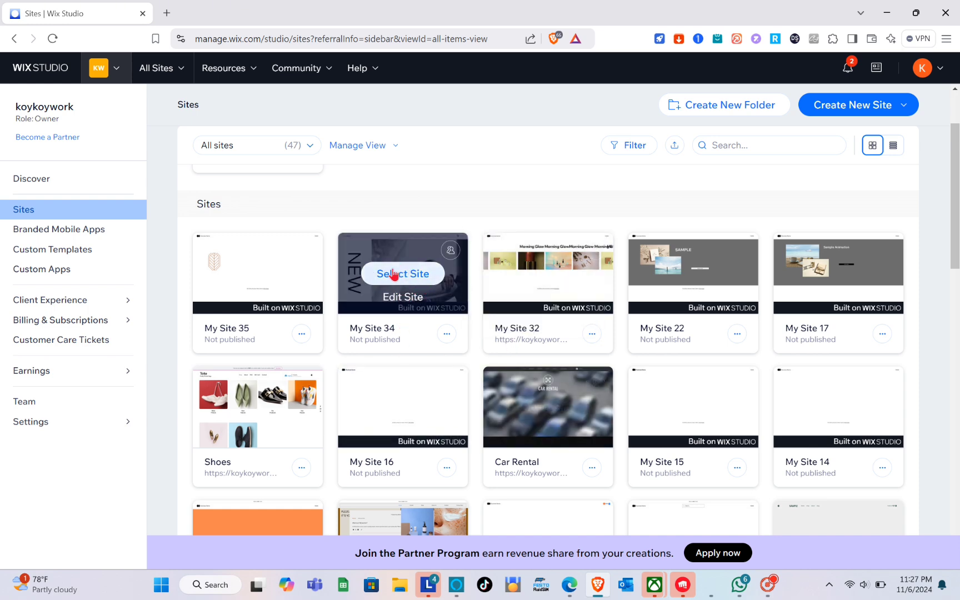
click(410, 304)
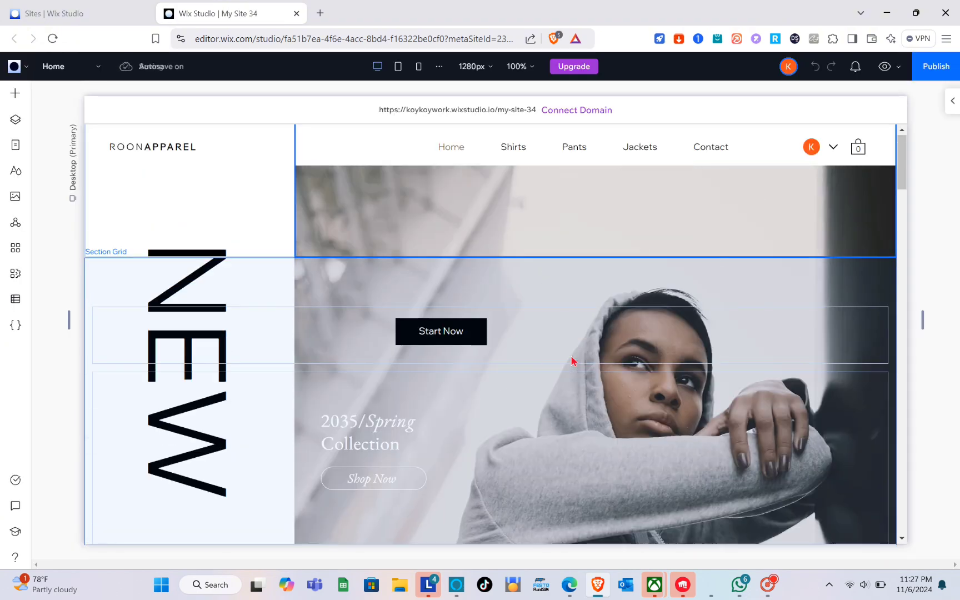
Add a new cell to the top of the site's header, above the logo text and navigation menu
click(572, 360)
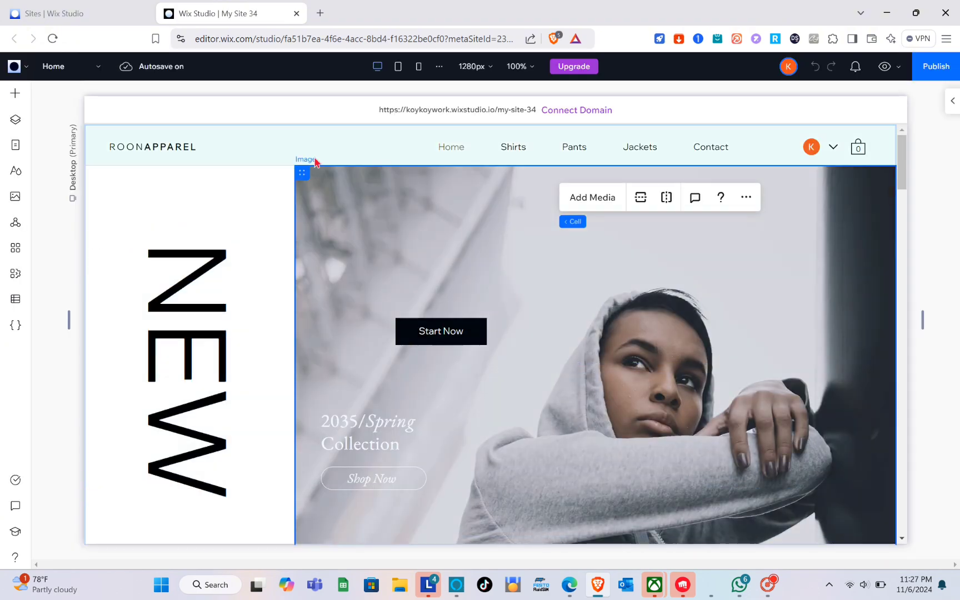
click(285, 146)
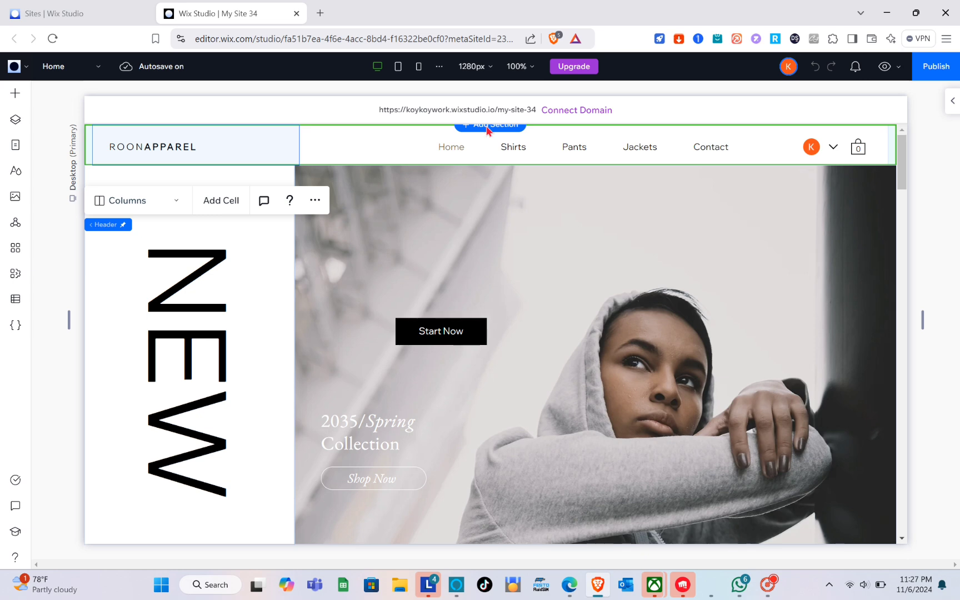
click(235, 201)
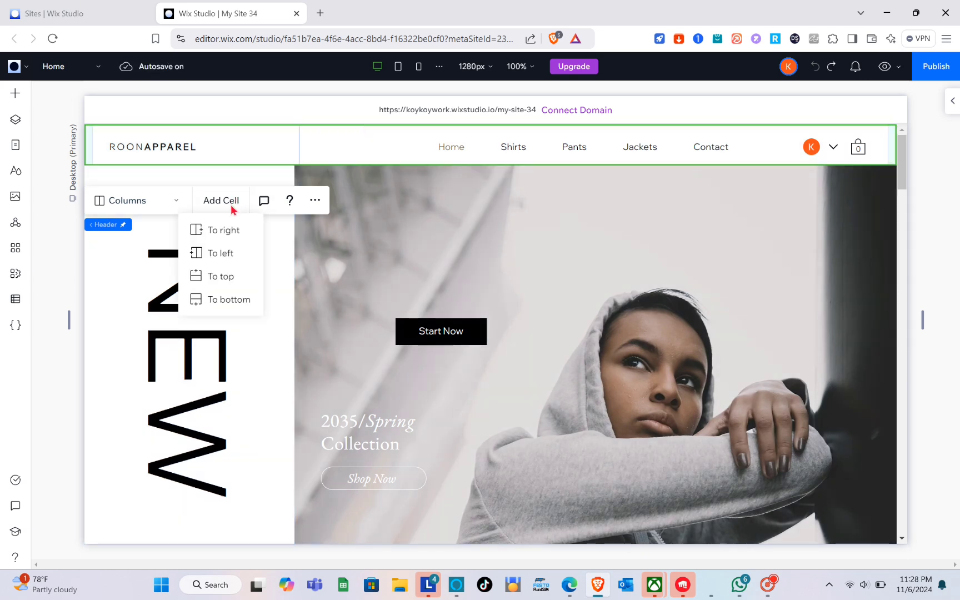
click(226, 275)
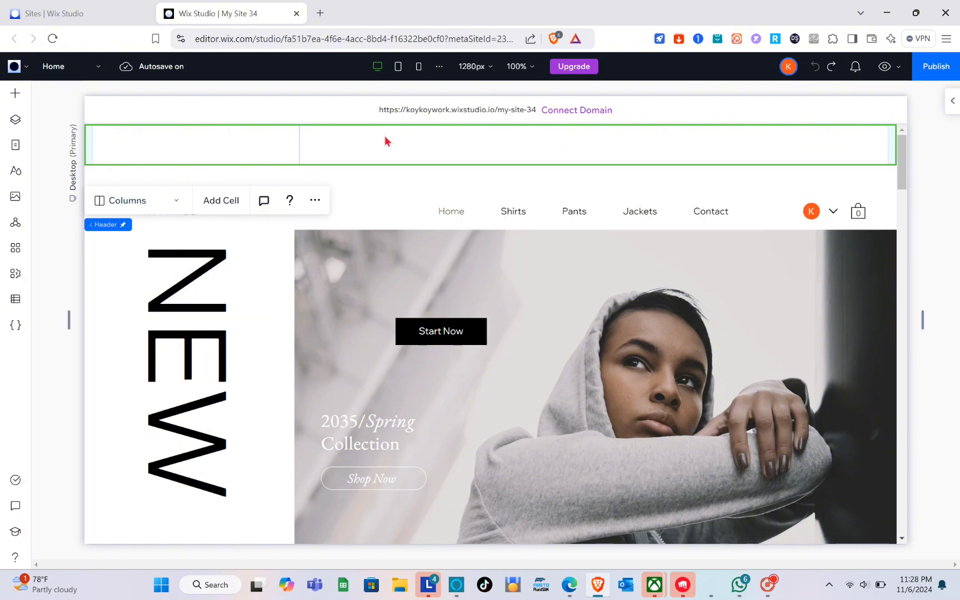
Add an image element, shrink it to a small thumbnail and place it at the left end of the header's new upper cell
click(465, 151)
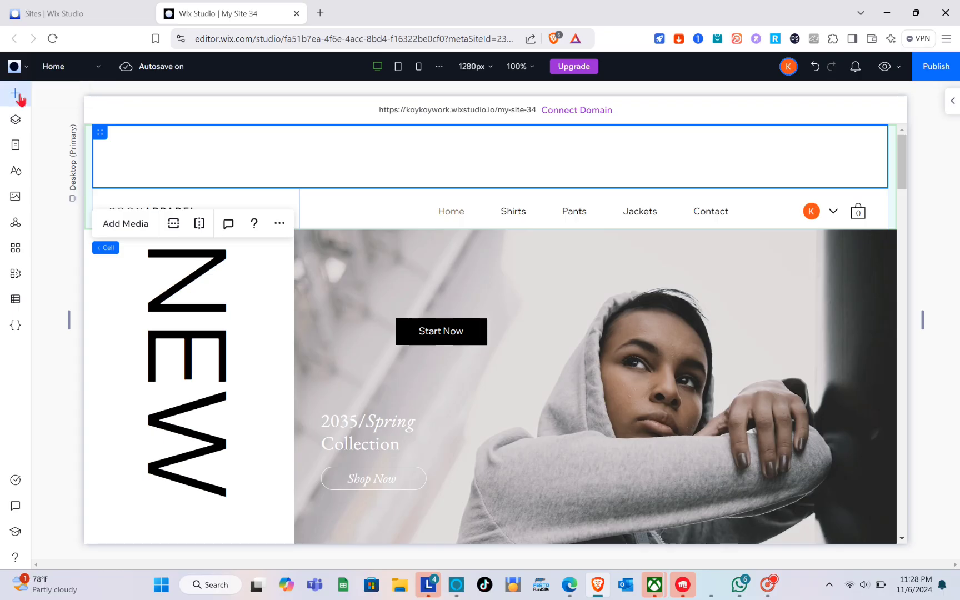
click(15, 94)
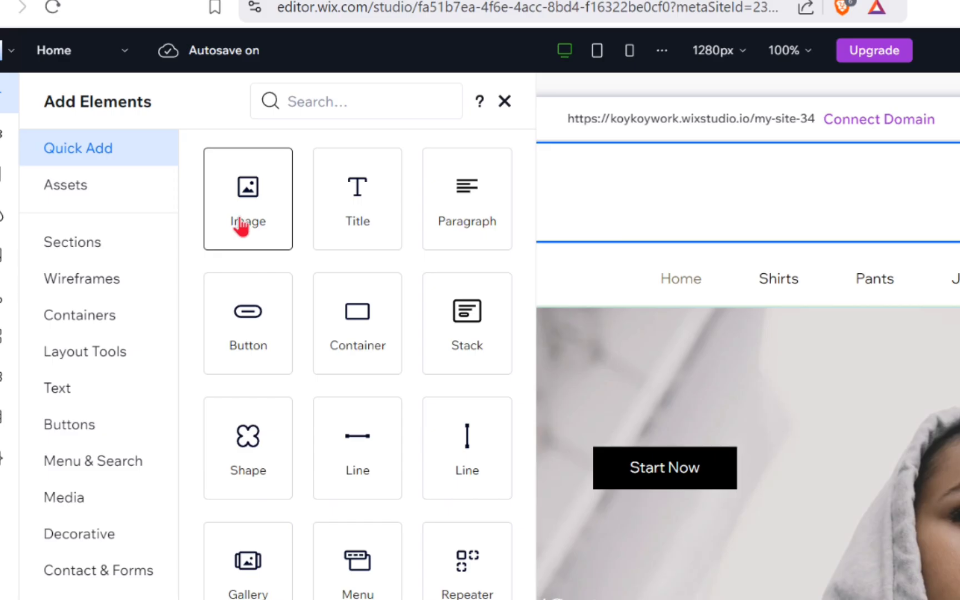
click(172, 174)
drag(242, 225, 487, 263)
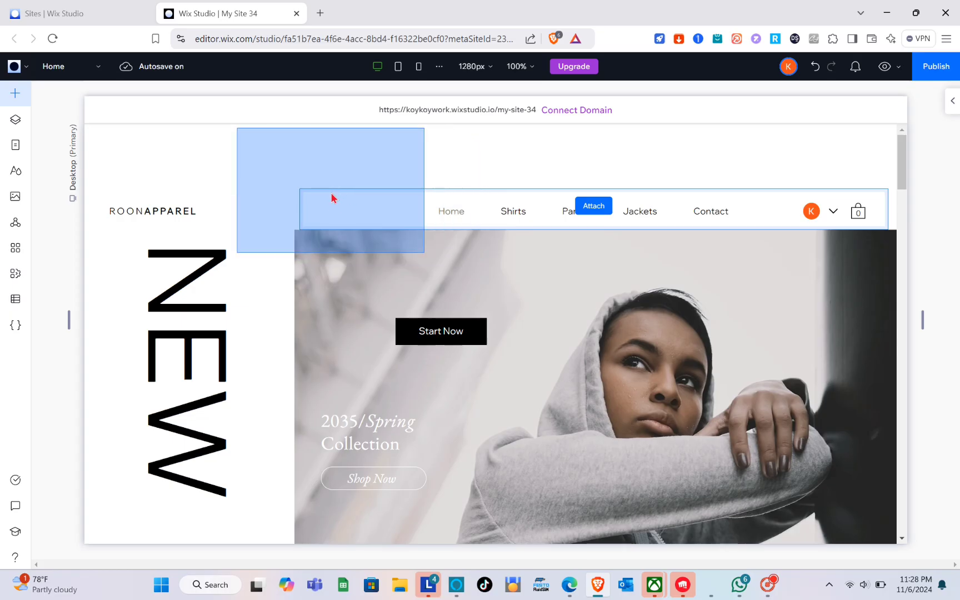
drag(331, 199, 602, 327)
drag(690, 374, 150, 150)
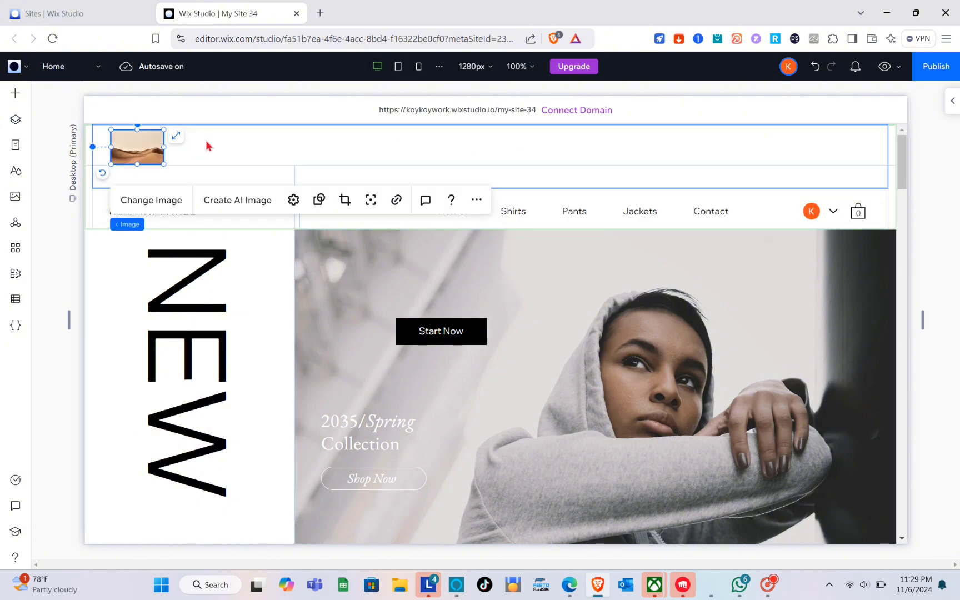
Start replacing the header thumbnail image and search the Wix media library for "logo"
click(151, 200)
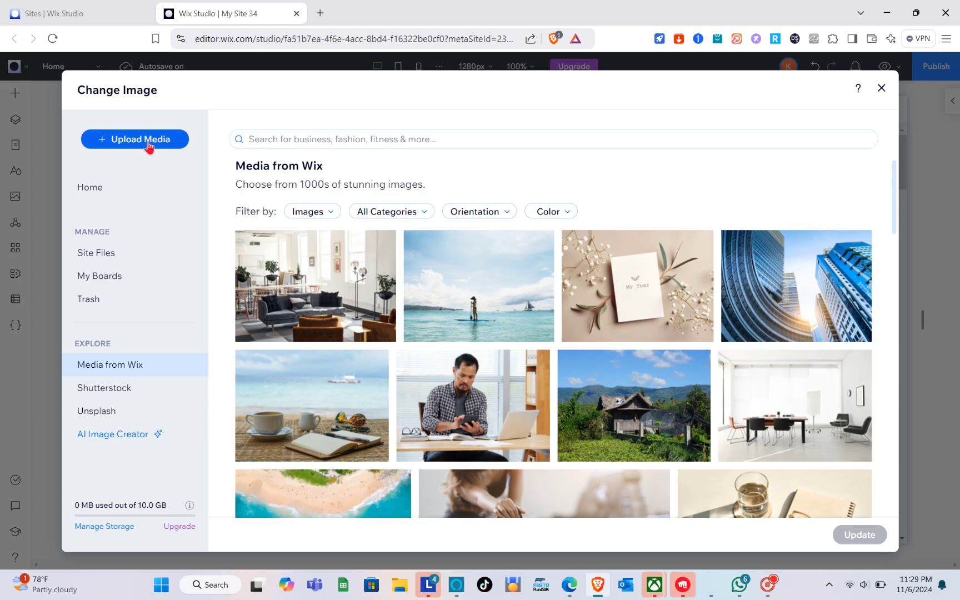
click(234, 181)
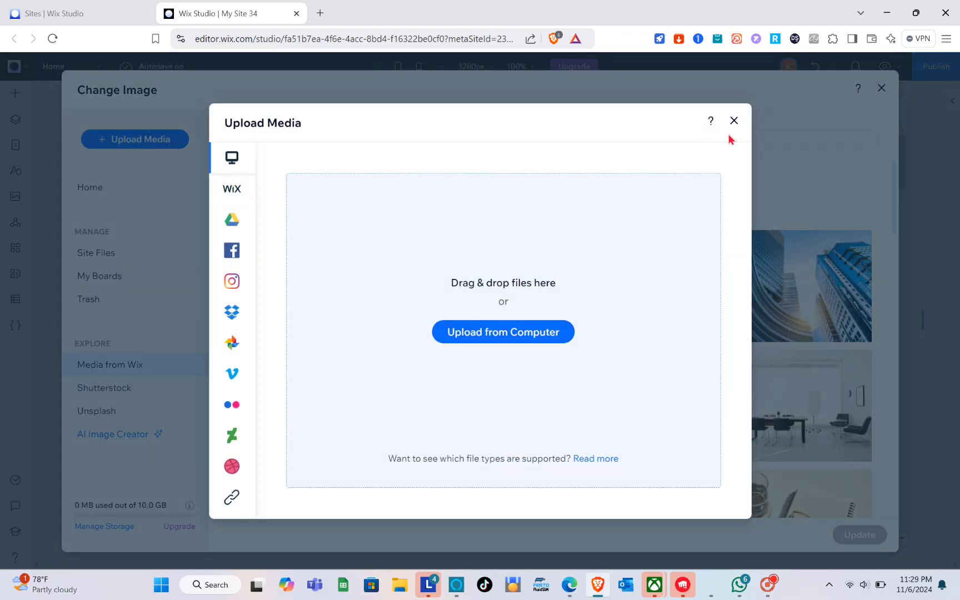
click(734, 121)
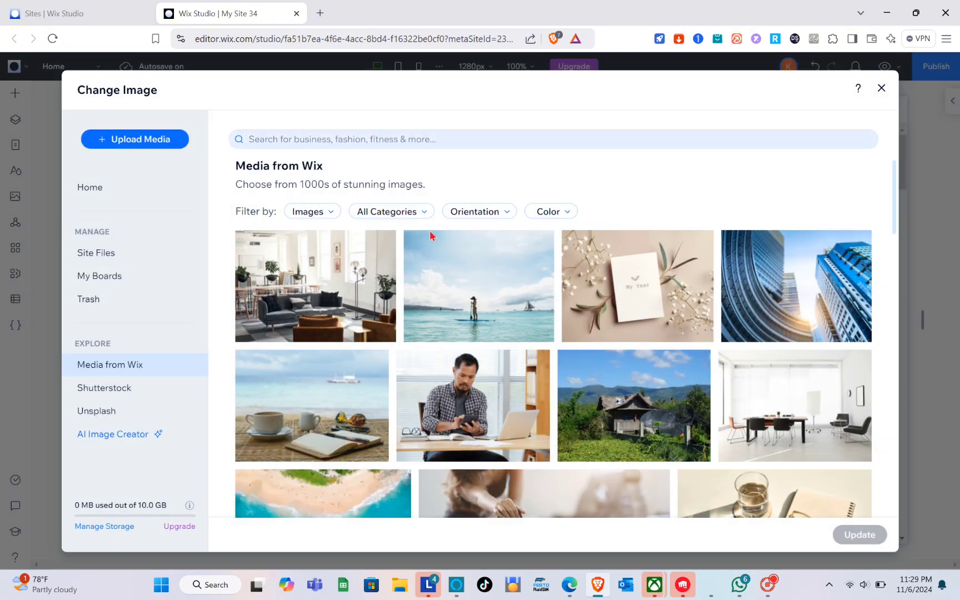
click(397, 136)
text(lo)
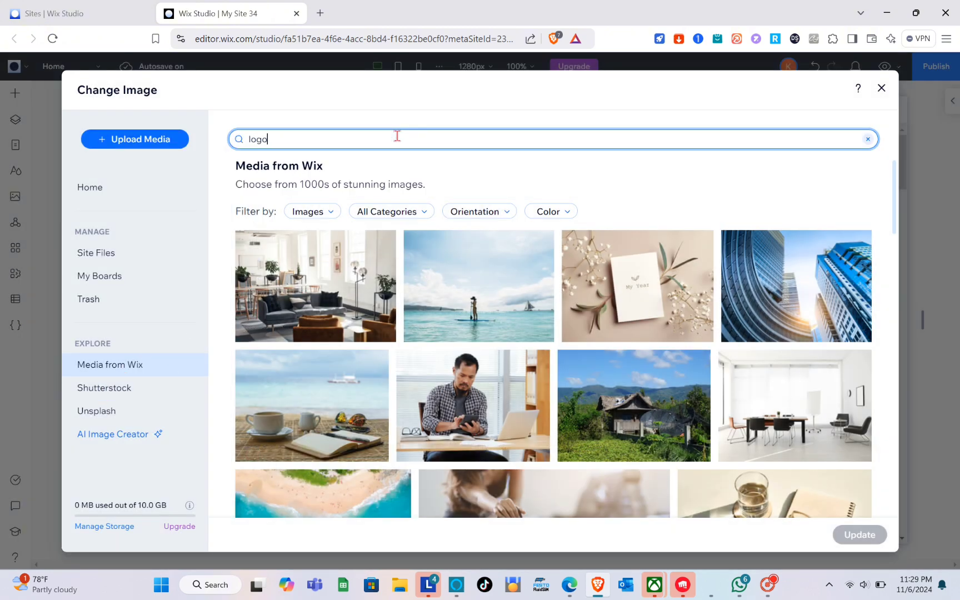
text(go)
key(Return)
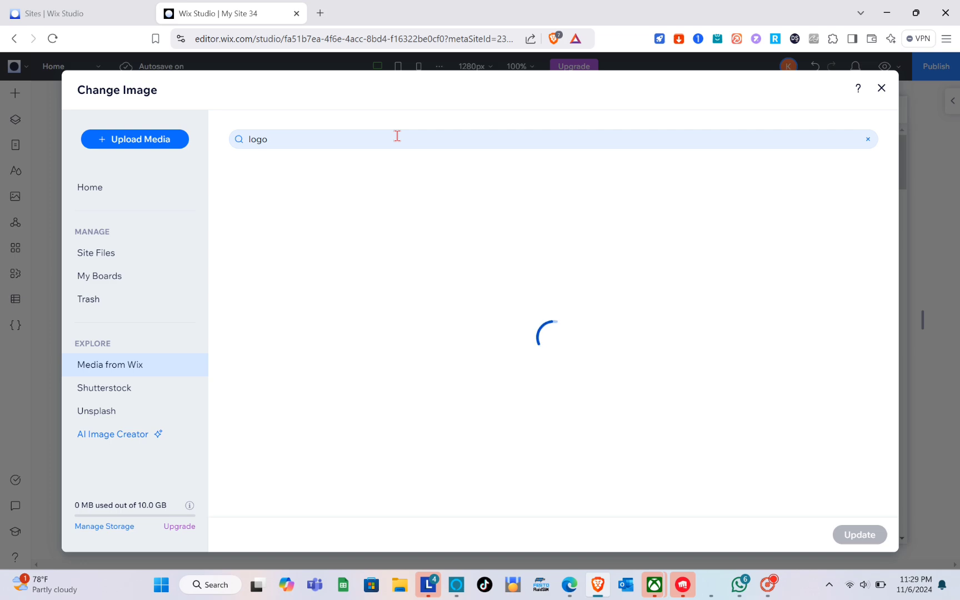
Replace the header thumbnail with the "Letter M" image from the search results
scroll(526, 351, down, 3)
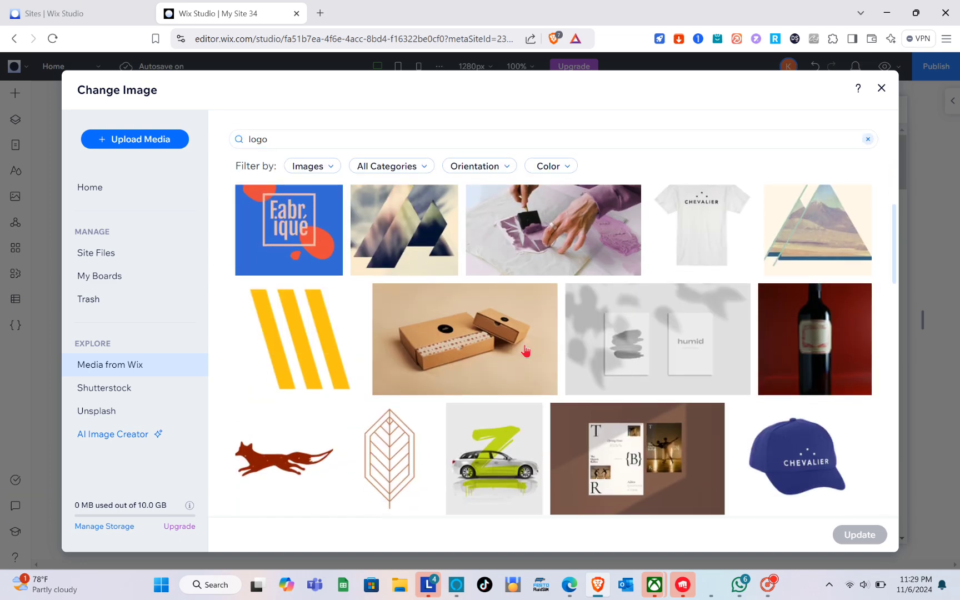
scroll(525, 351, down, 5)
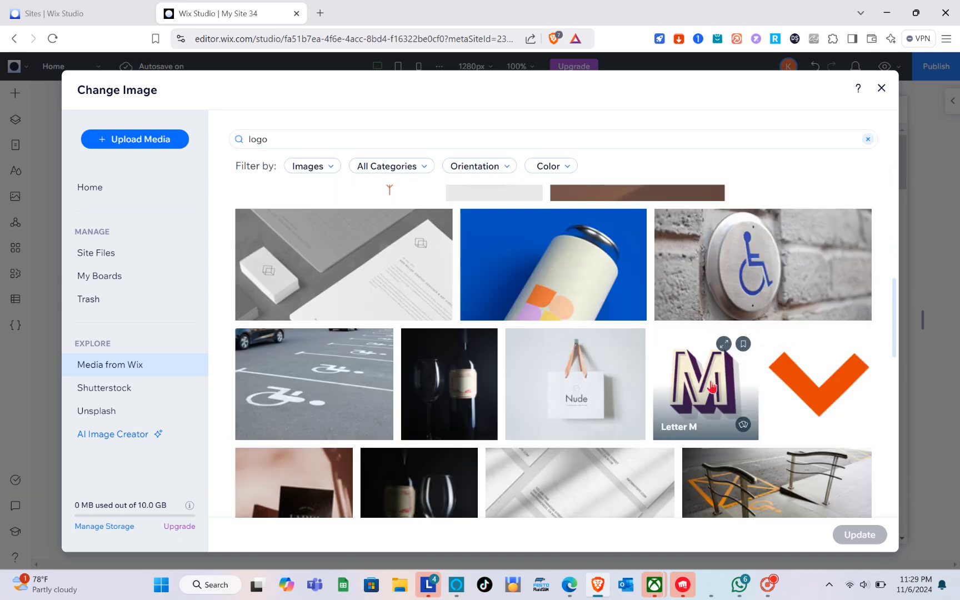
click(712, 386)
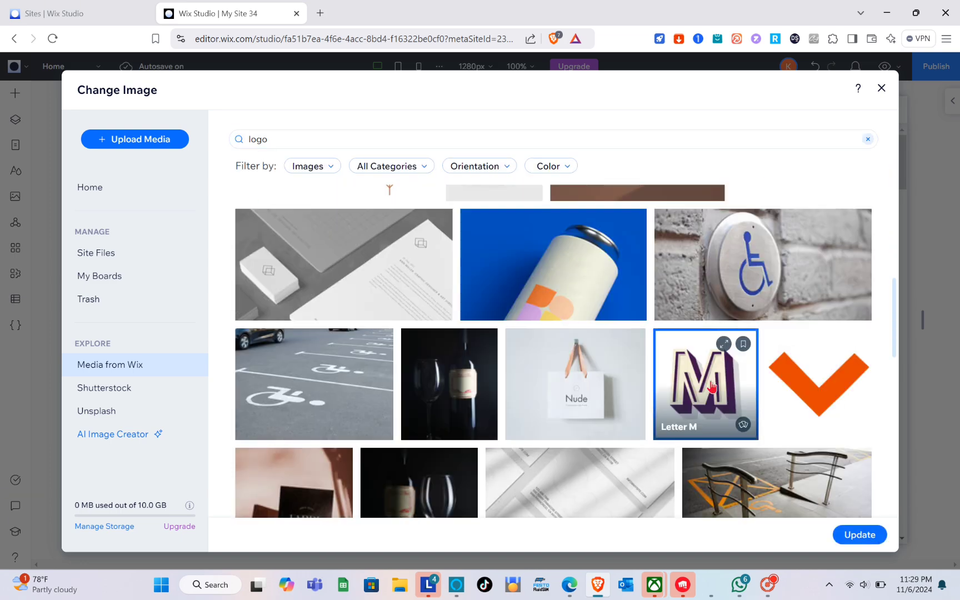
click(860, 535)
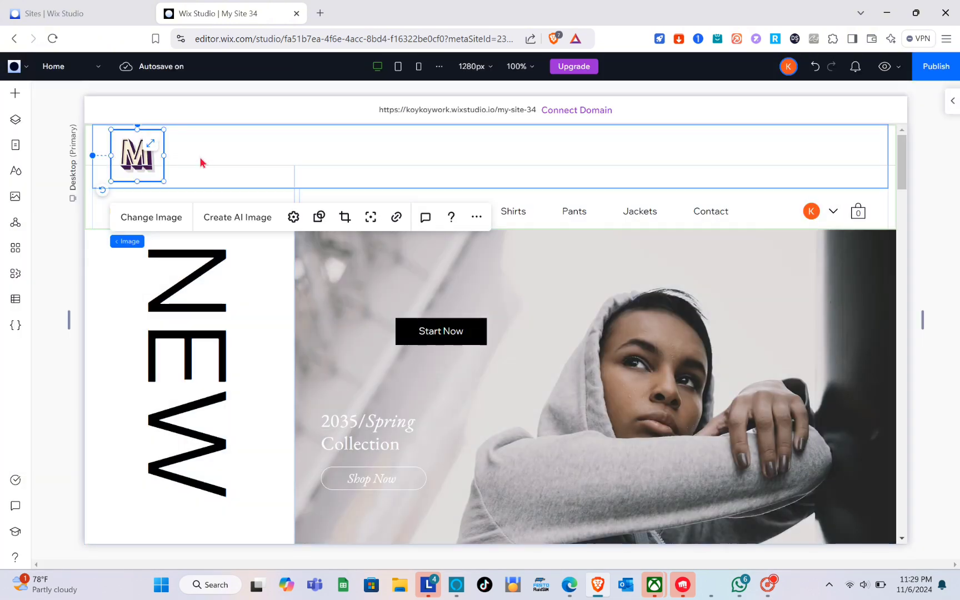
Duplicate the Letter M logo and spread the copies out to form a row of five across the header's upper cell
click(273, 154)
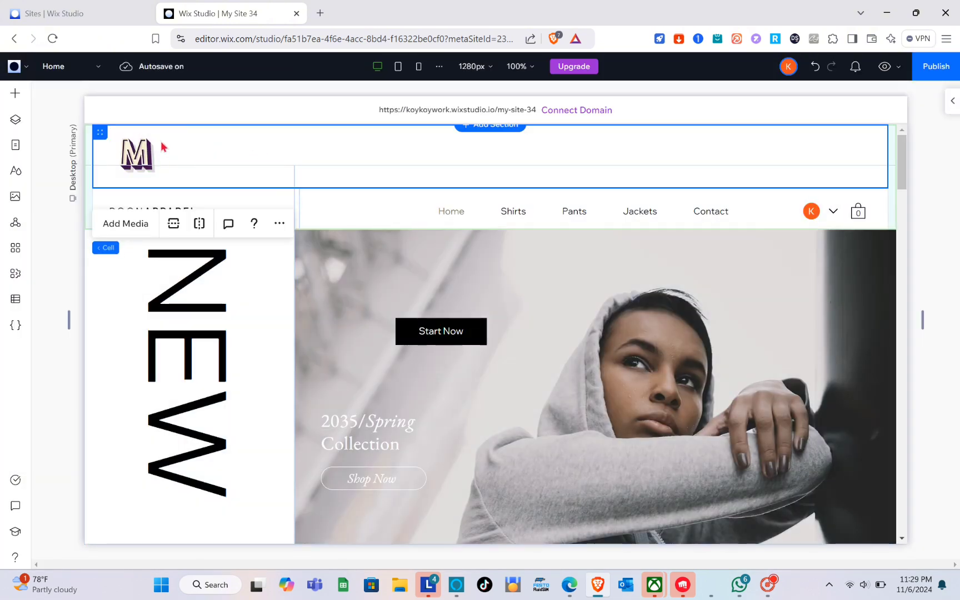
click(135, 147)
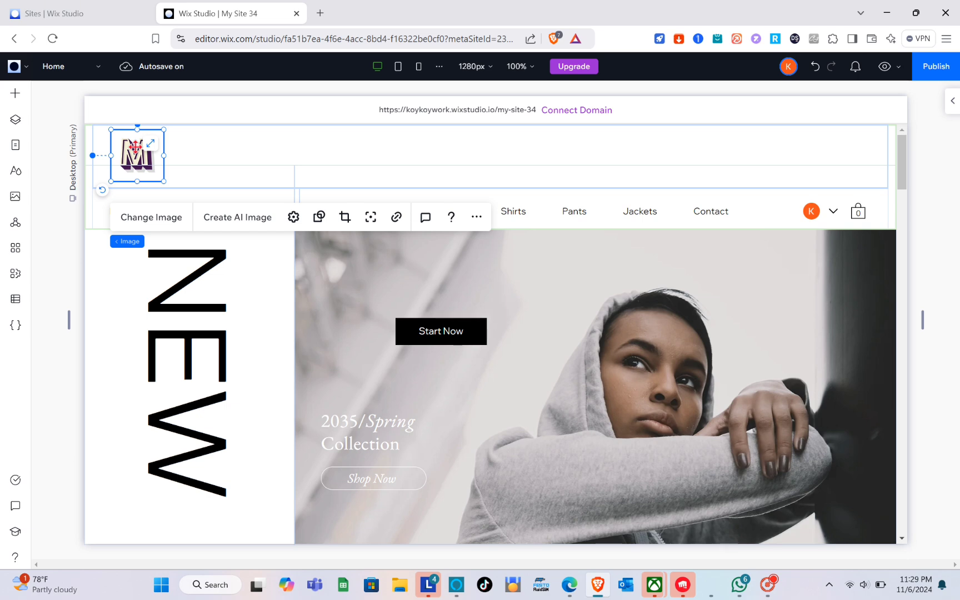
key(Escape)
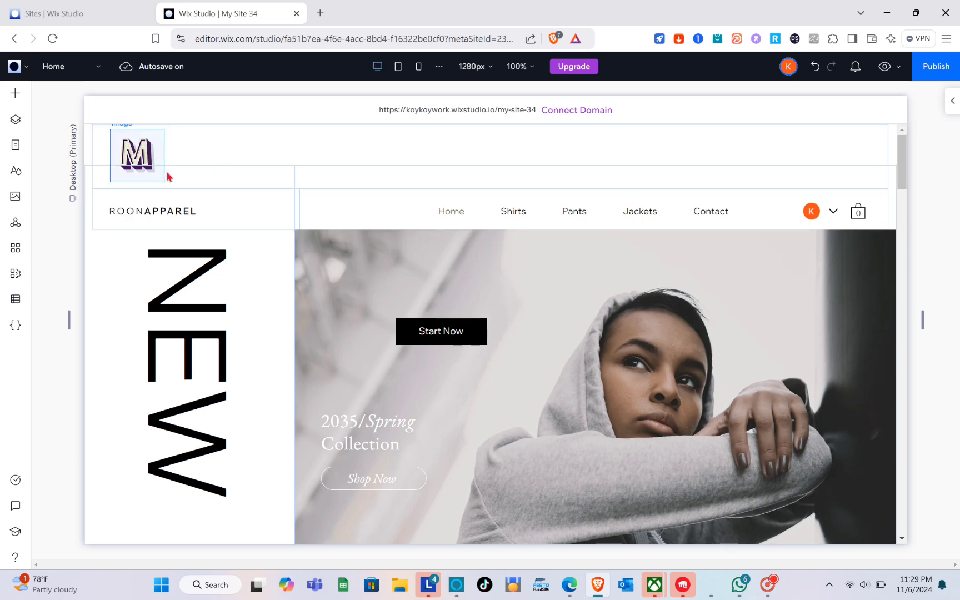
key(ctrl+v)
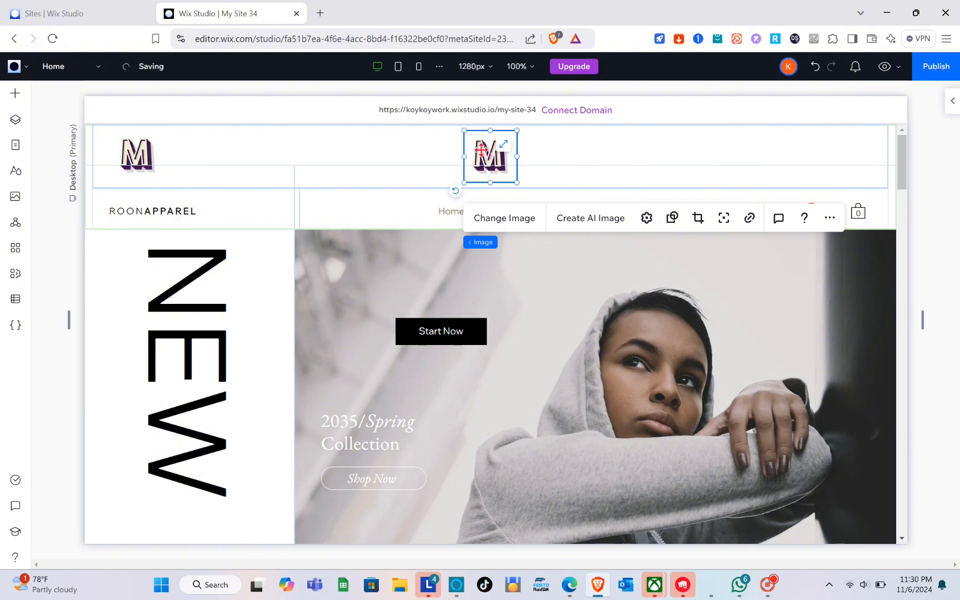
key(Escape)
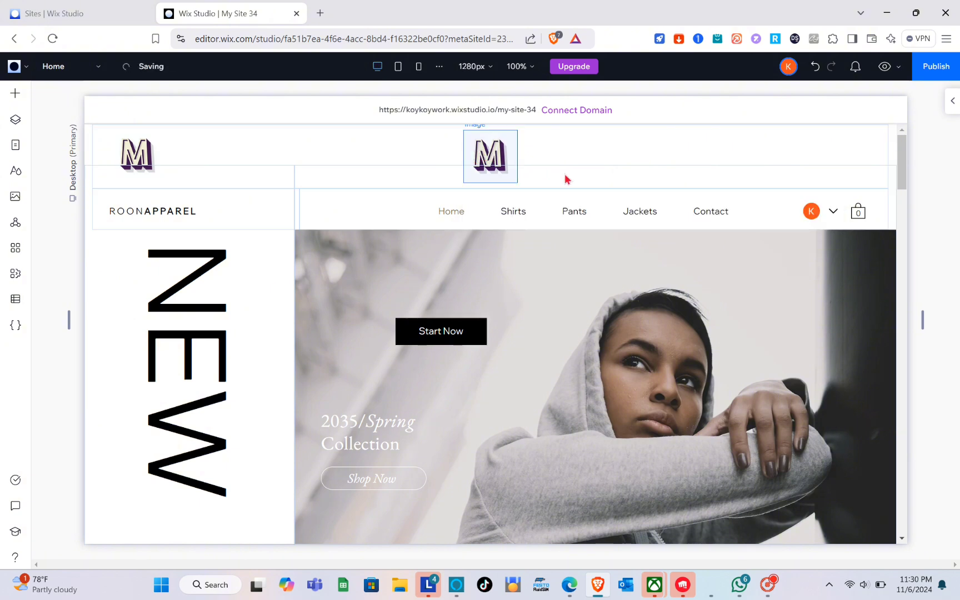
drag(566, 179, 587, 163)
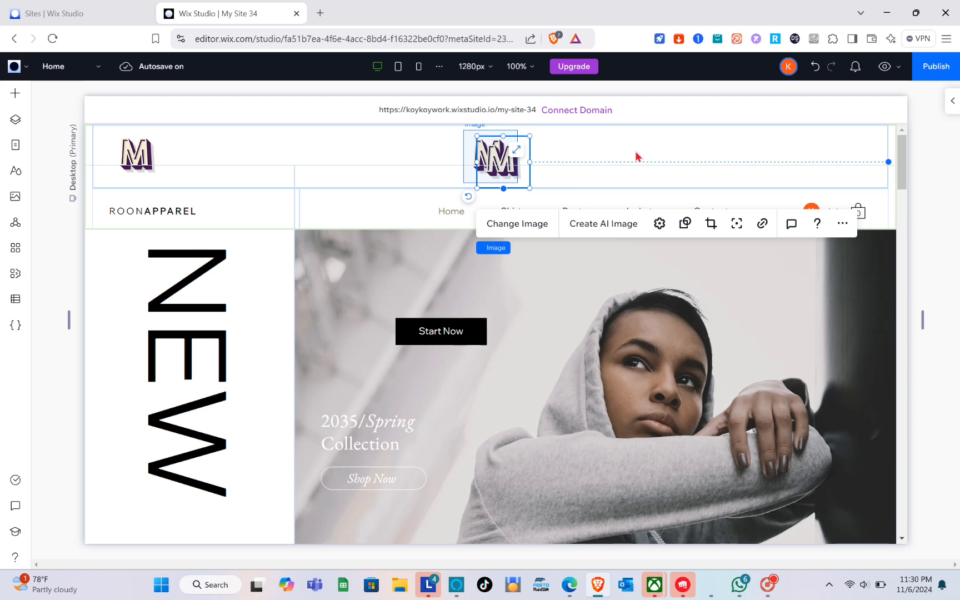
drag(416, 170, 567, 160)
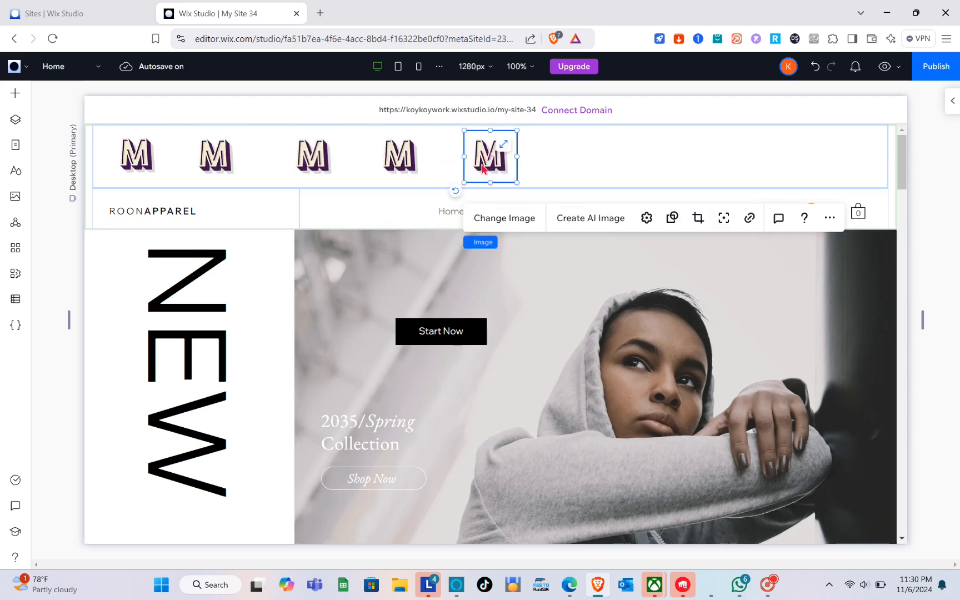
Paste a sixth Letter M logo and place it to the right of the fifth in the header row
key(Escape)
key(ctrl+v)
key(ctrl+b)
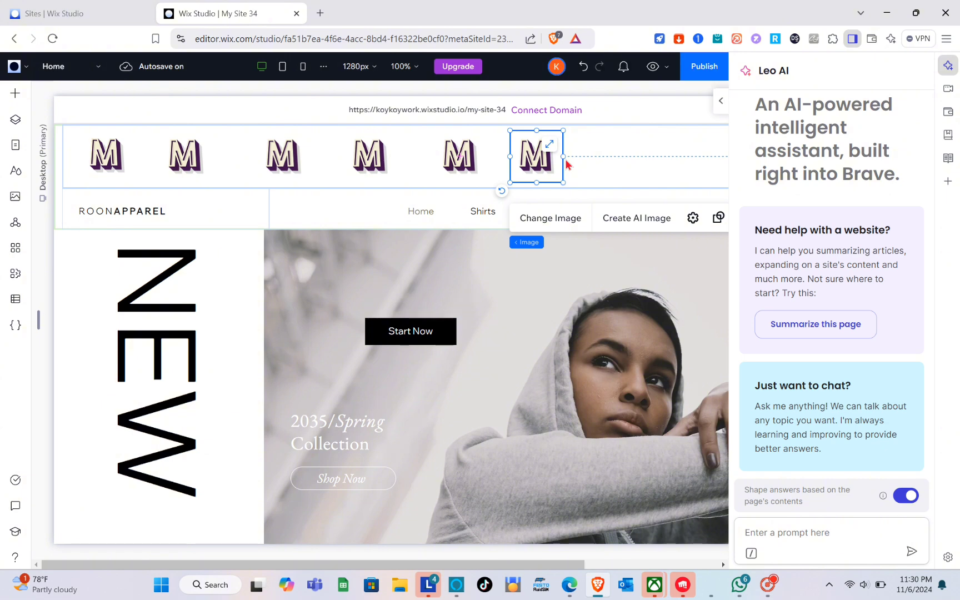
key(ctrl+b)
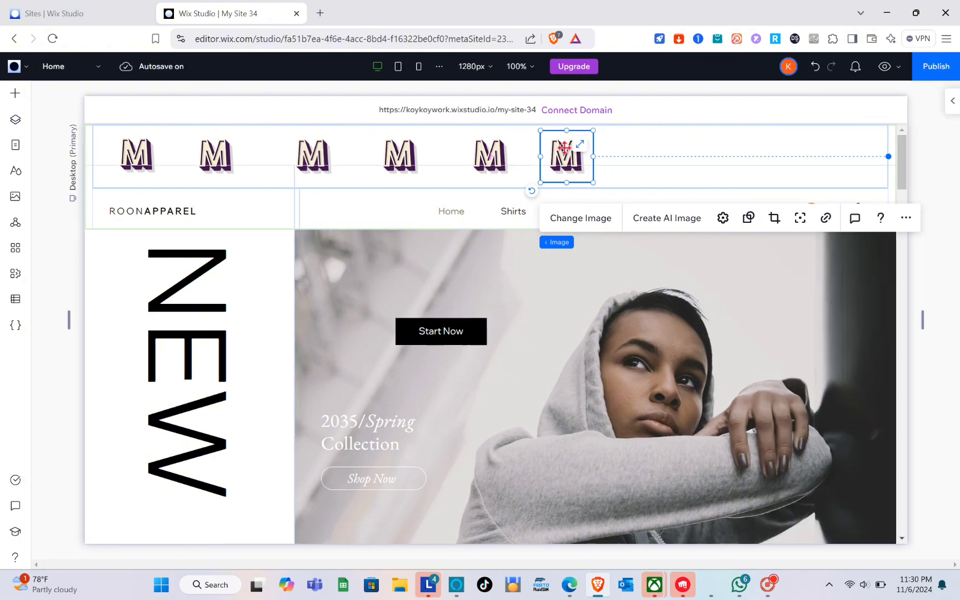
Add four more Letter M logos and space them out to extend the header row to ten
click(640, 158)
click(569, 158)
drag(694, 160, 698, 159)
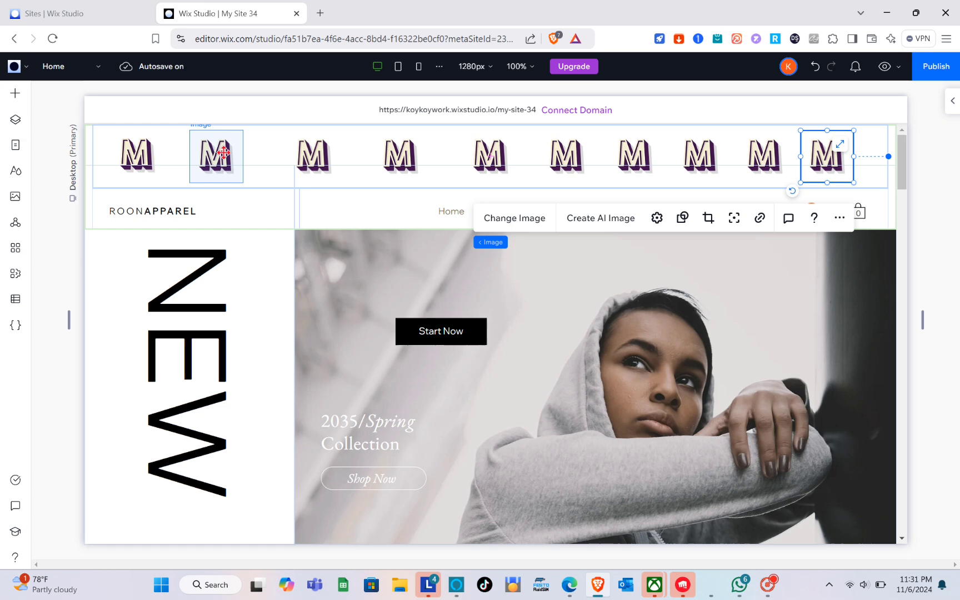
Move the second logo closer to the first and fit an eleventh Letter M copy into the gap before the row's middle logos
drag(225, 152, 201, 156)
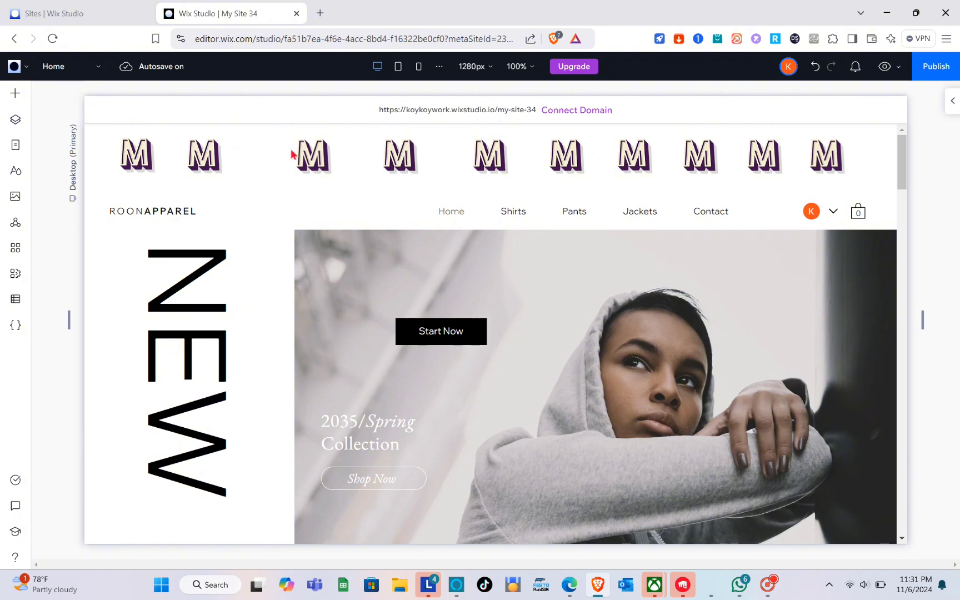
key(ctrl+v)
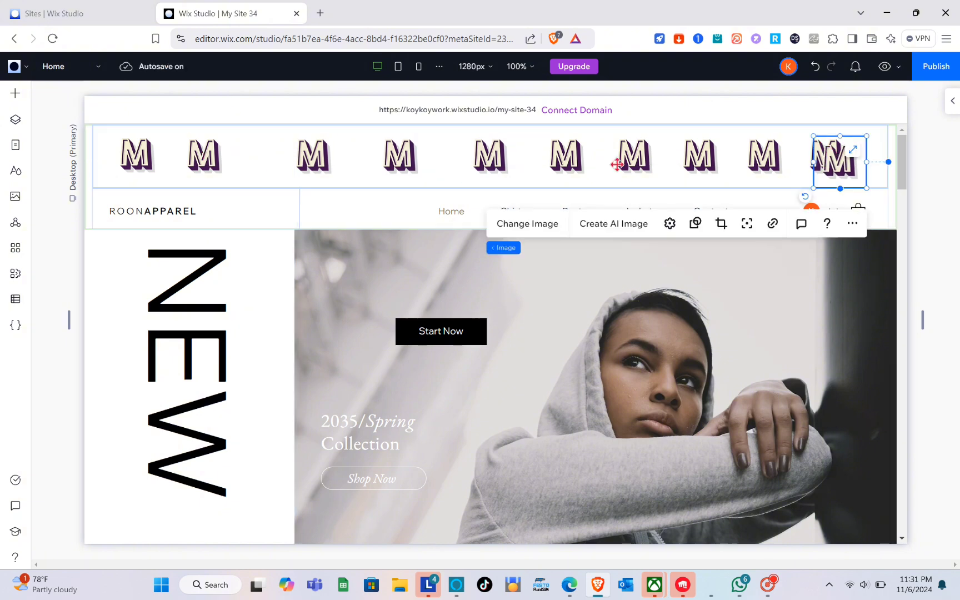
drag(833, 161, 332, 159)
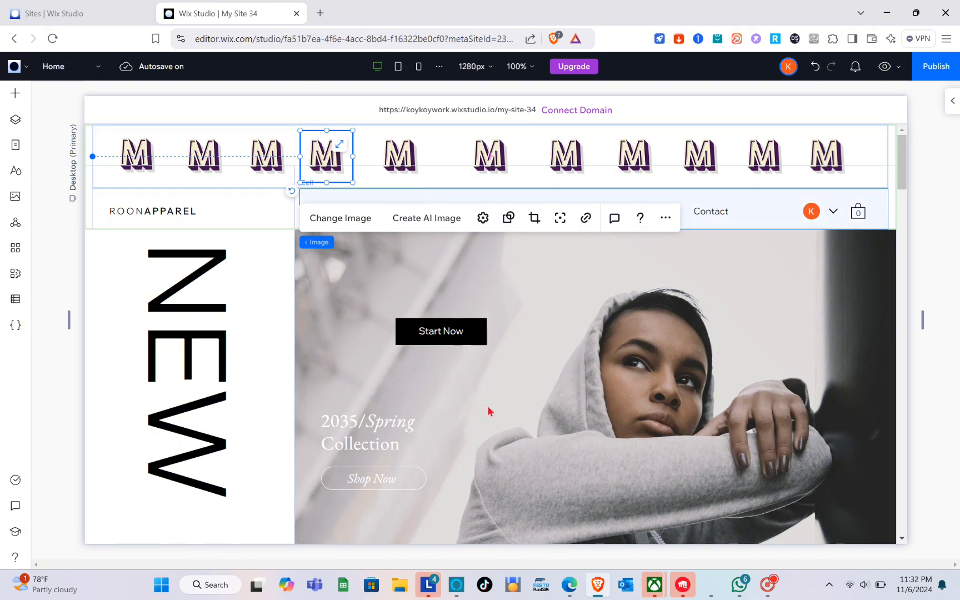
Select the Letter M logos across the header row together and combine them into one horizontal stack
click(515, 444)
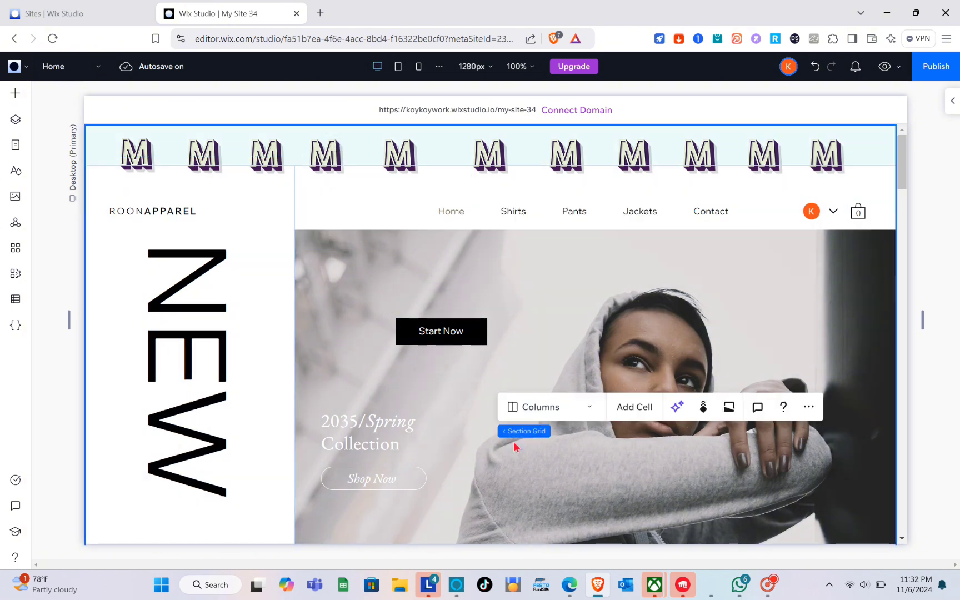
click(144, 155)
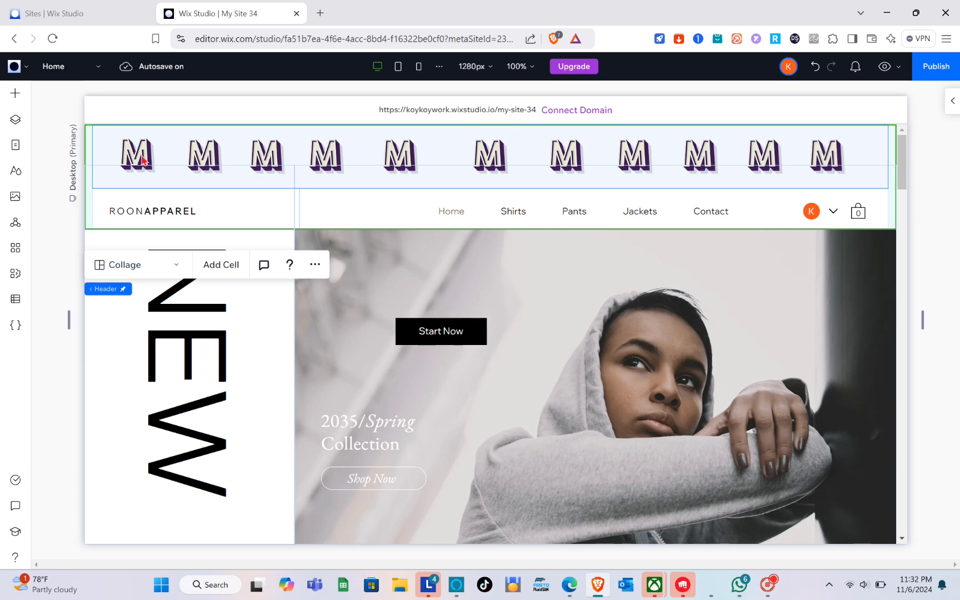
click(144, 160)
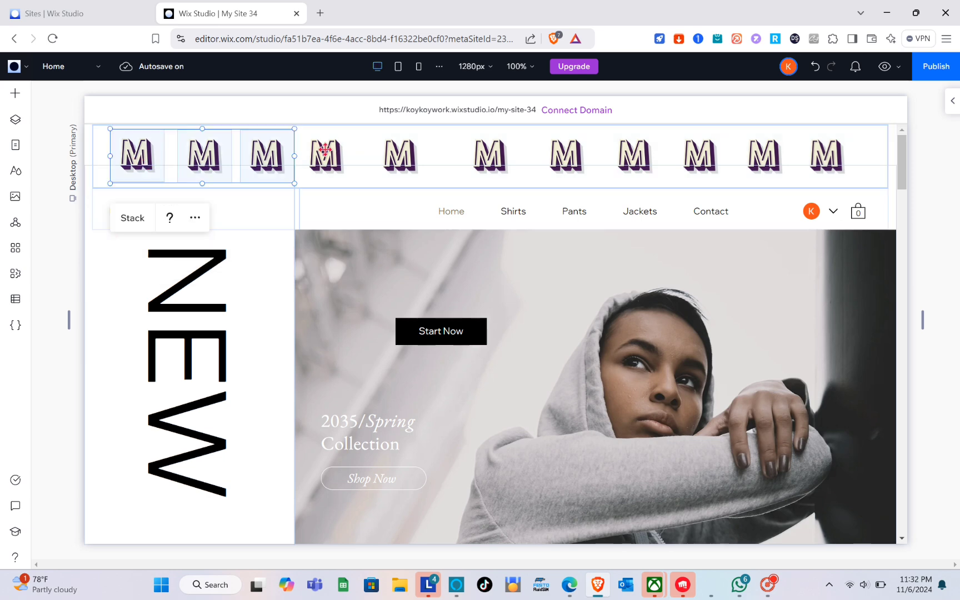
shift+click(324, 150)
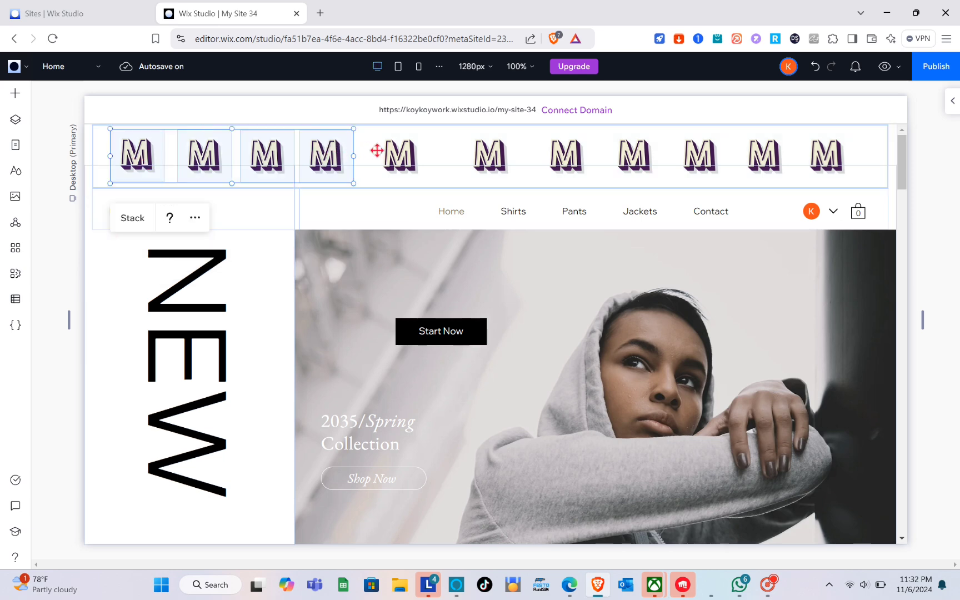
shift+click(391, 152)
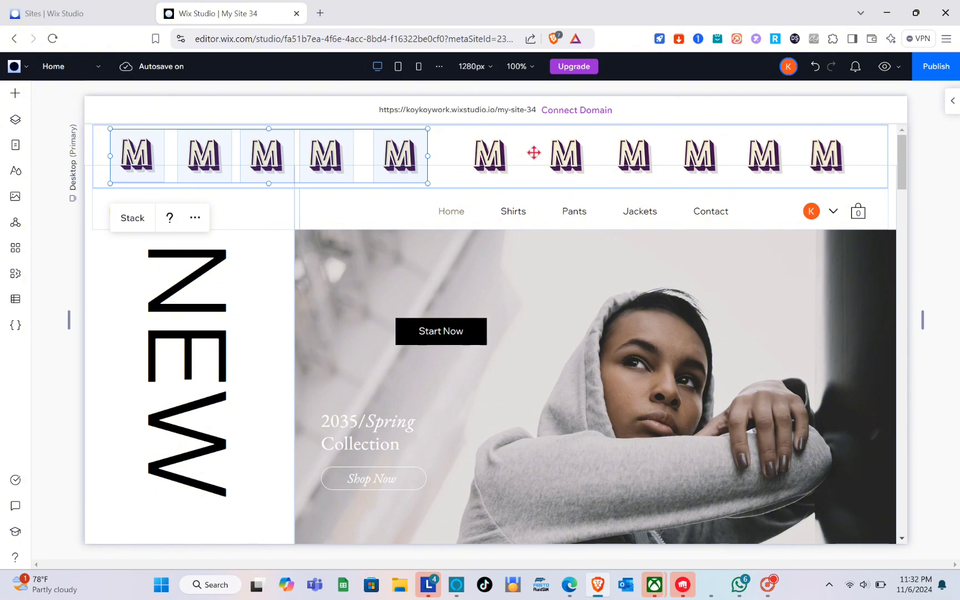
shift+click(492, 146)
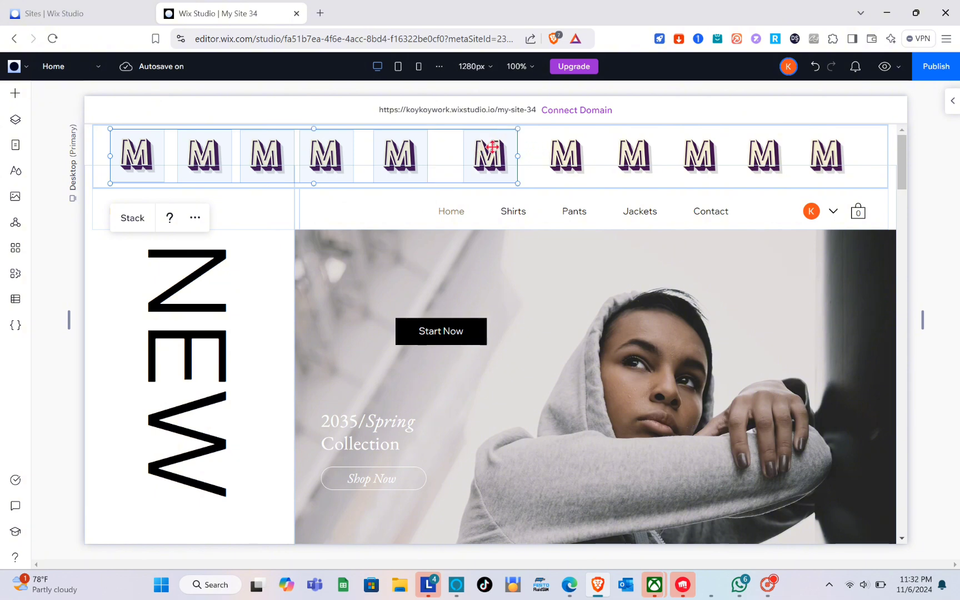
shift+click(567, 154)
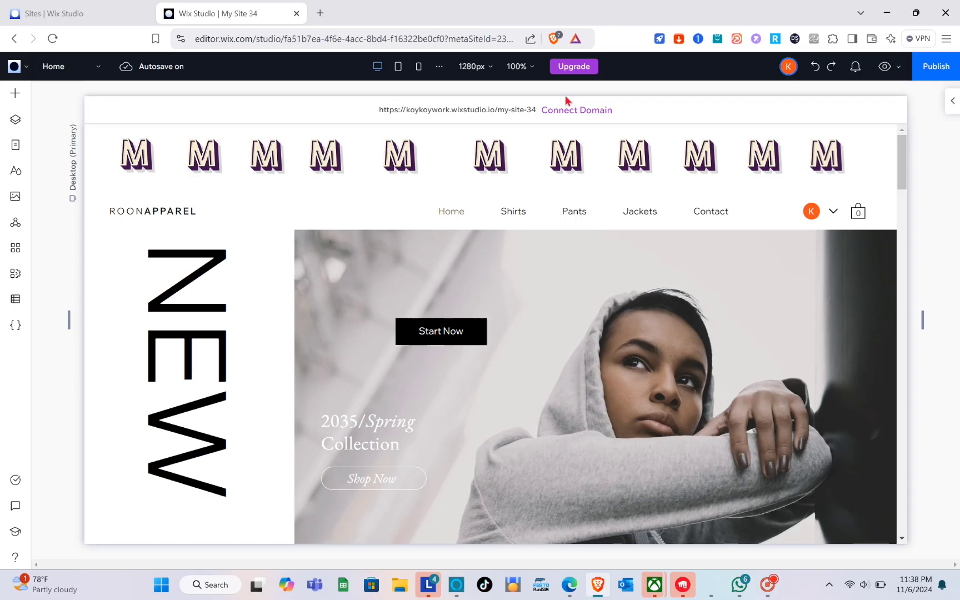
Add a Cross loop animation to the horizontal logo stack in the header cell
click(404, 165)
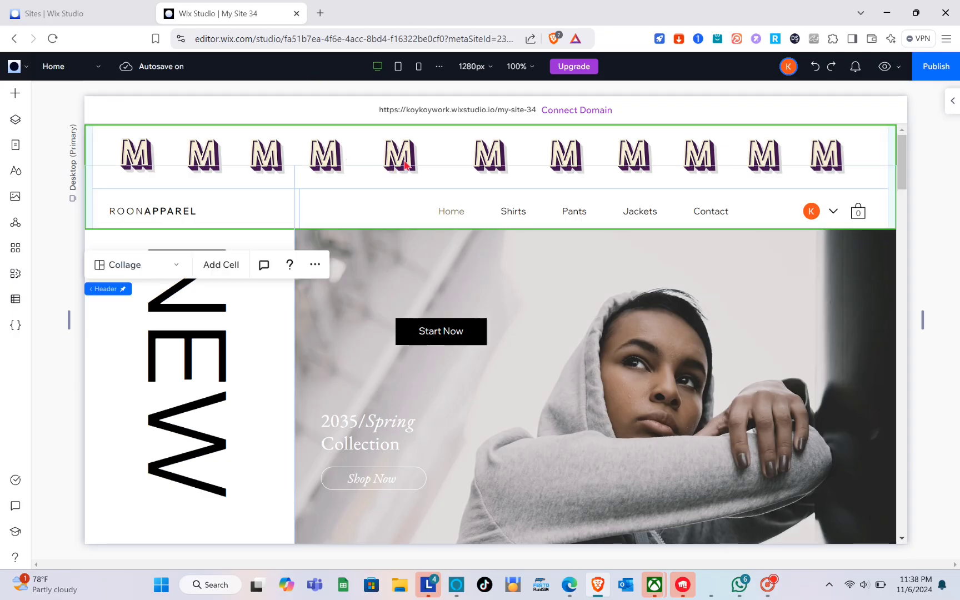
click(391, 155)
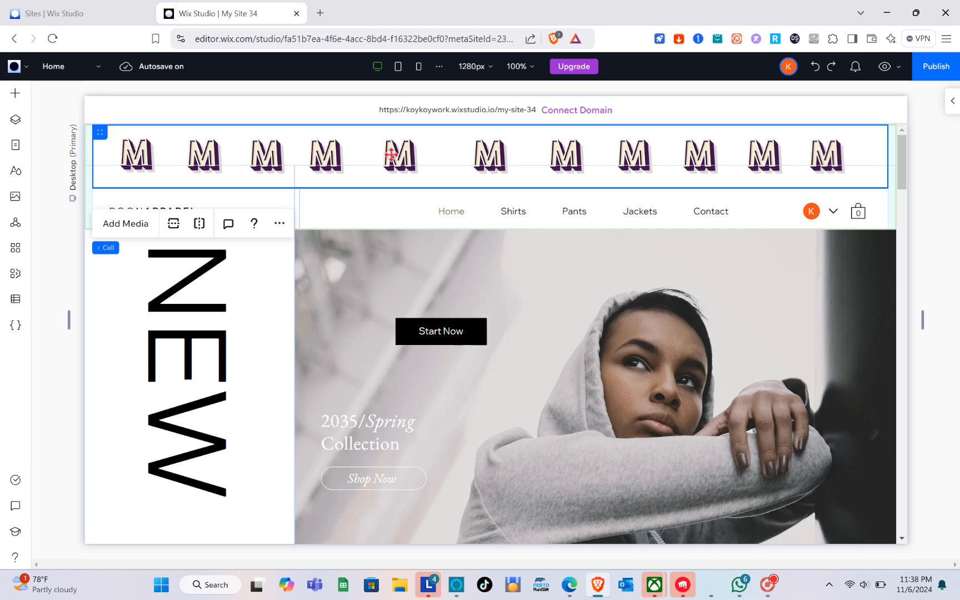
click(391, 154)
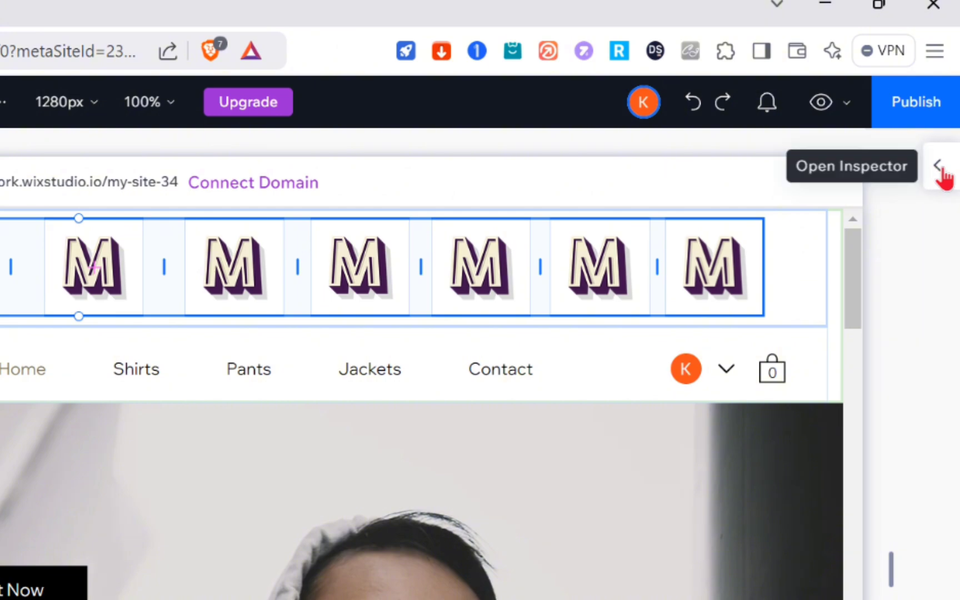
click(944, 166)
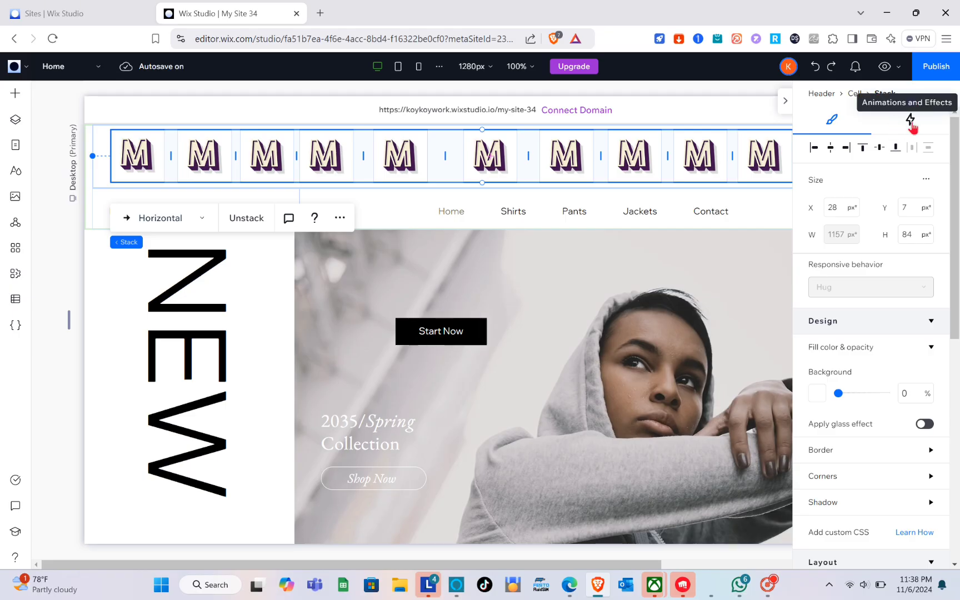
click(911, 121)
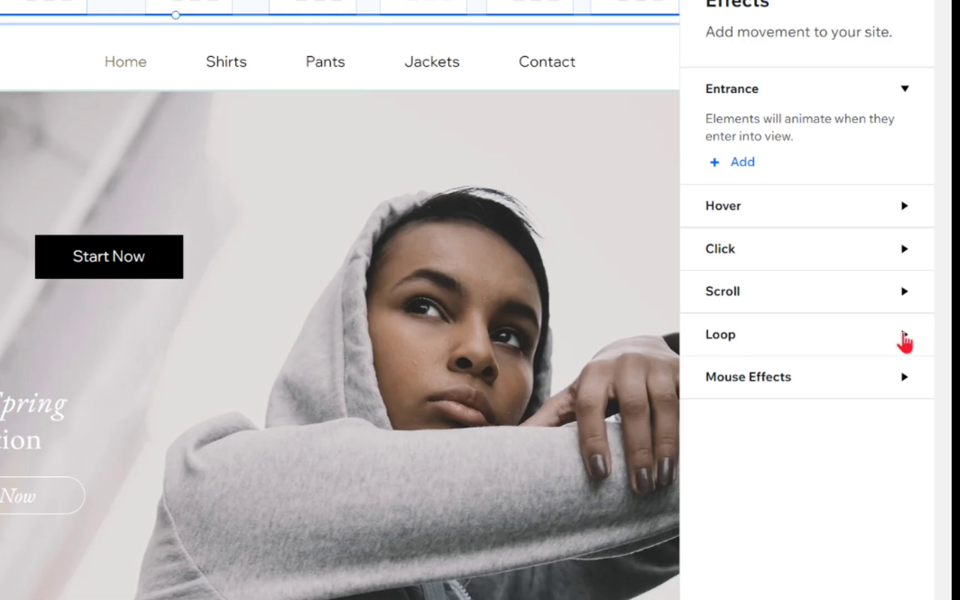
click(904, 336)
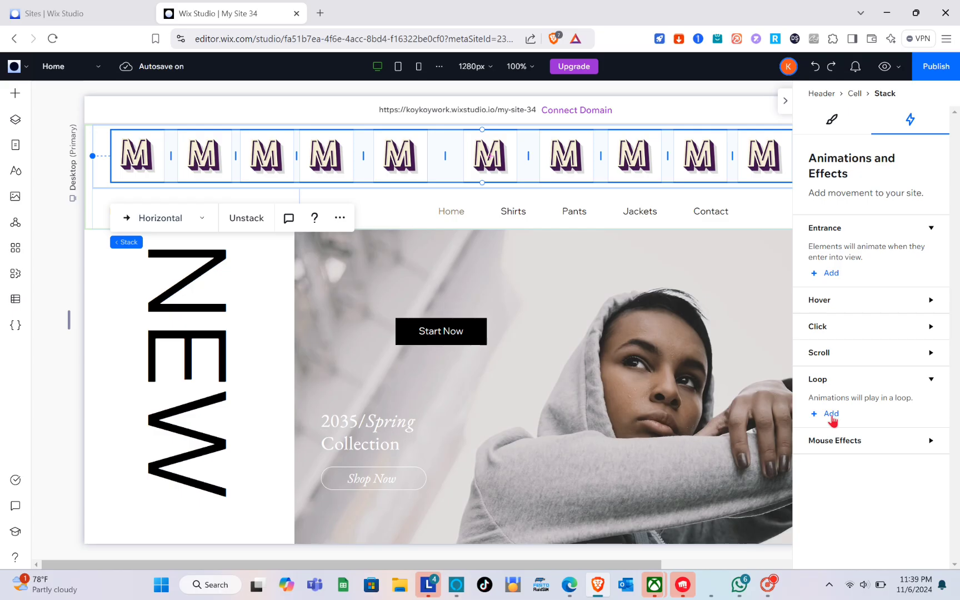
click(831, 414)
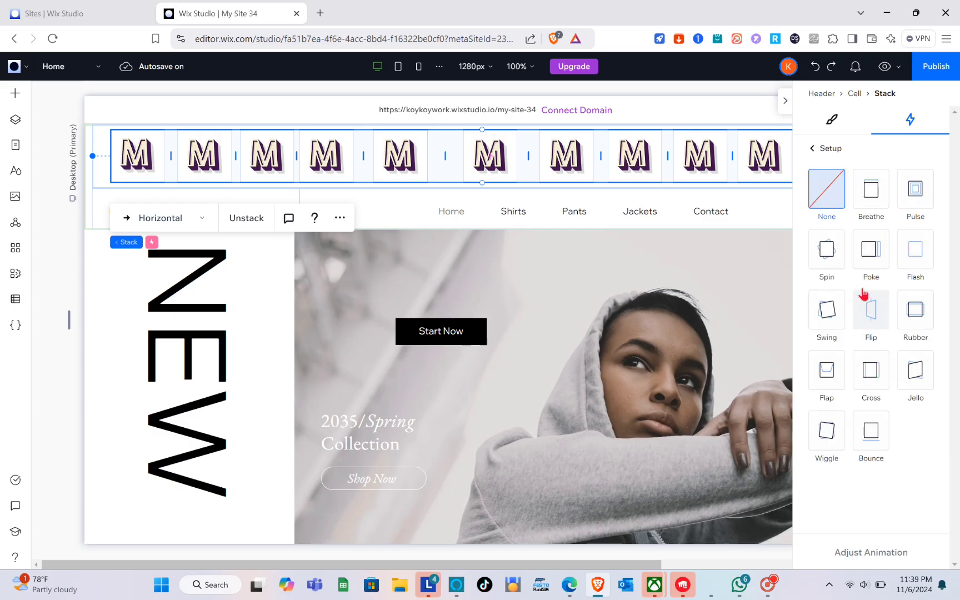
click(876, 379)
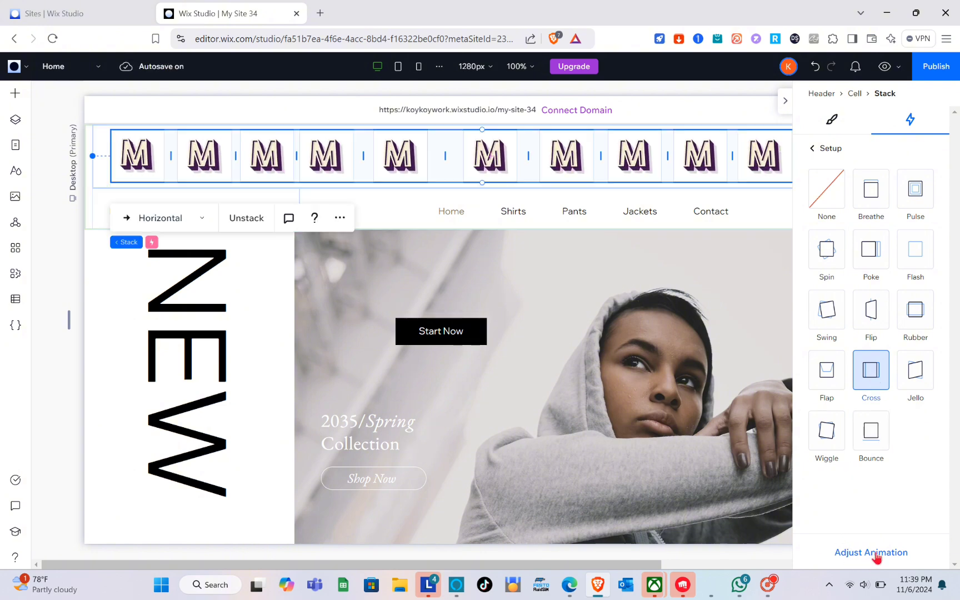
Set the logo stack's Cross animation duration to 7.4 seconds and close the inspector
click(873, 553)
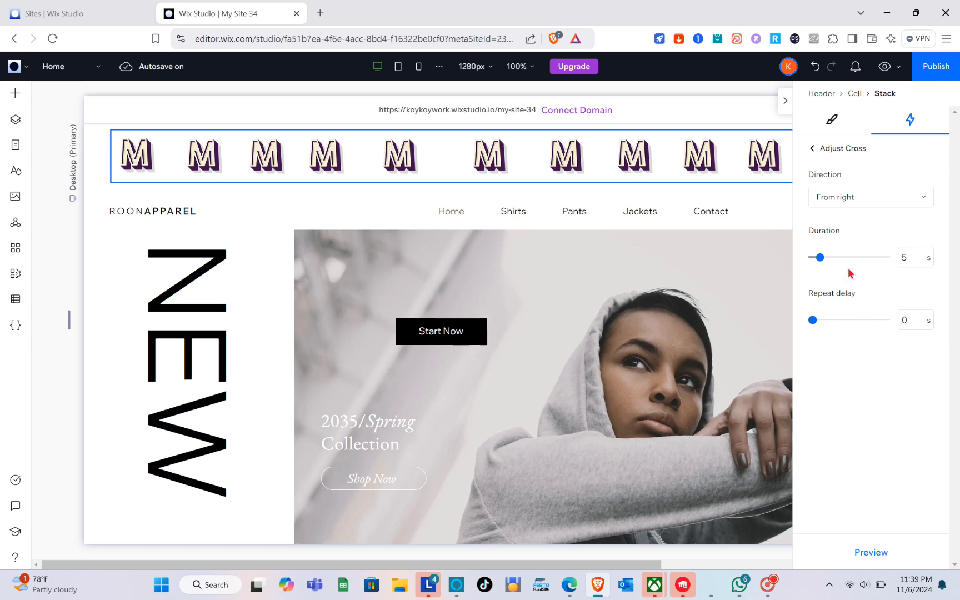
drag(822, 260, 821, 260)
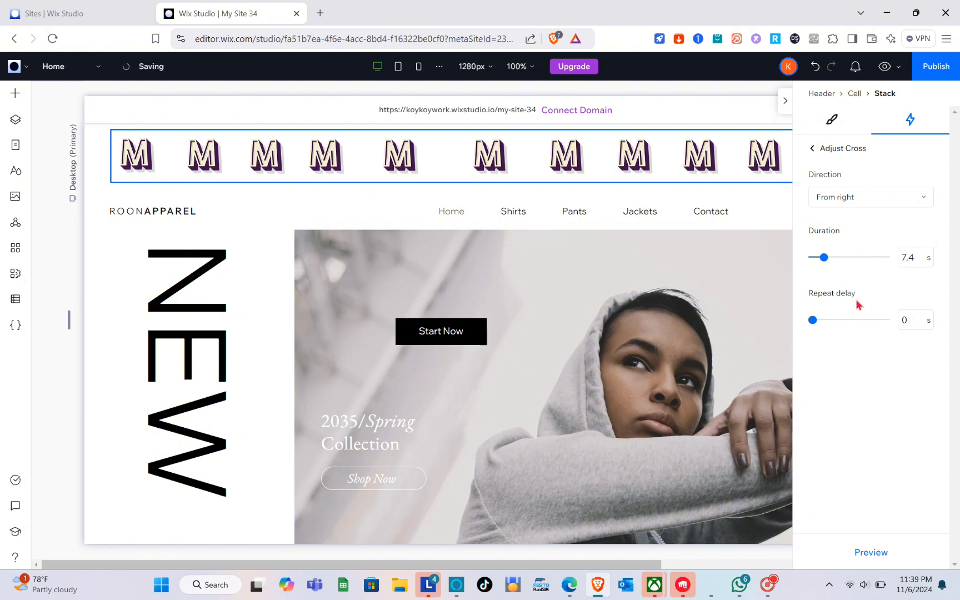
click(838, 201)
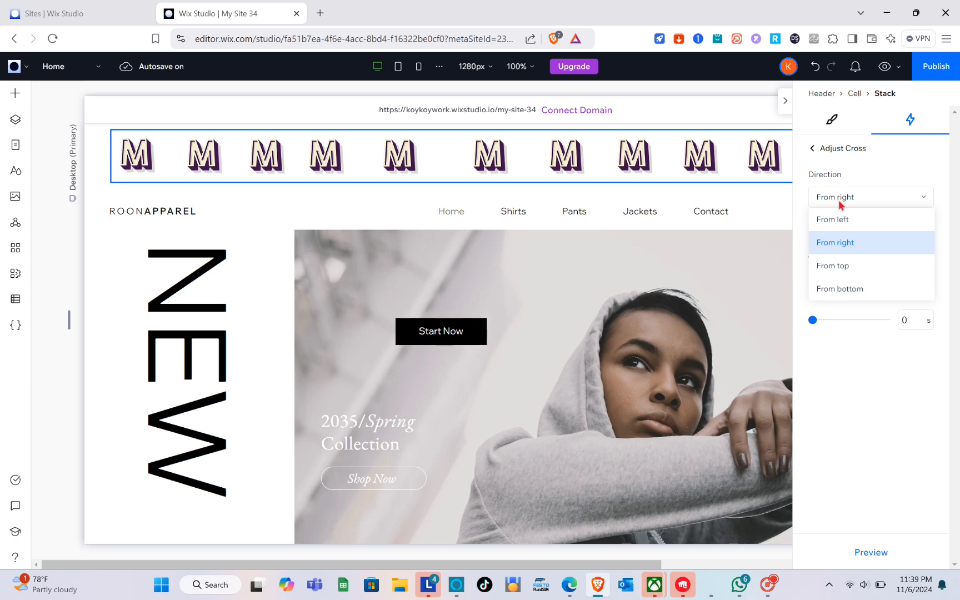
click(838, 200)
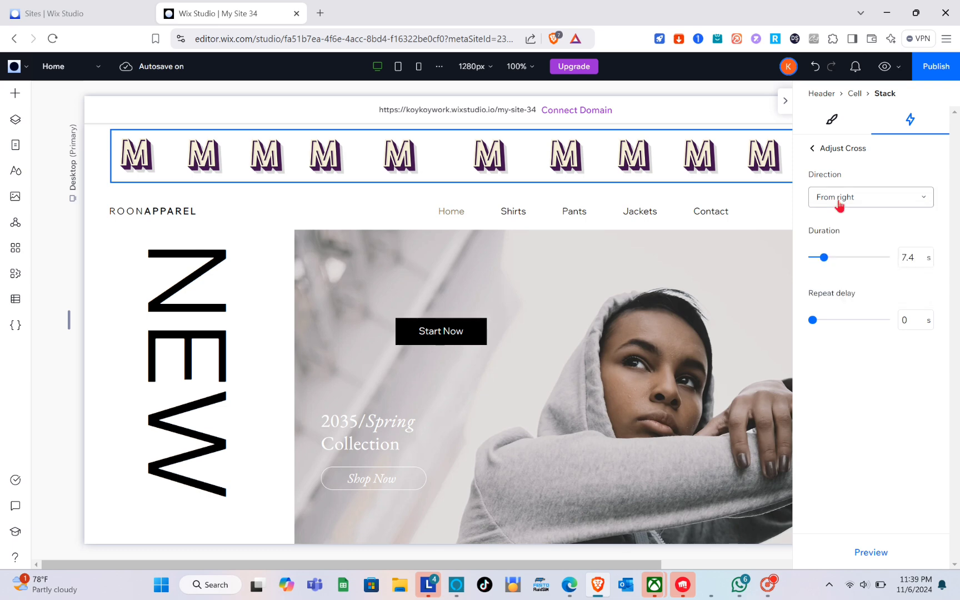
click(812, 149)
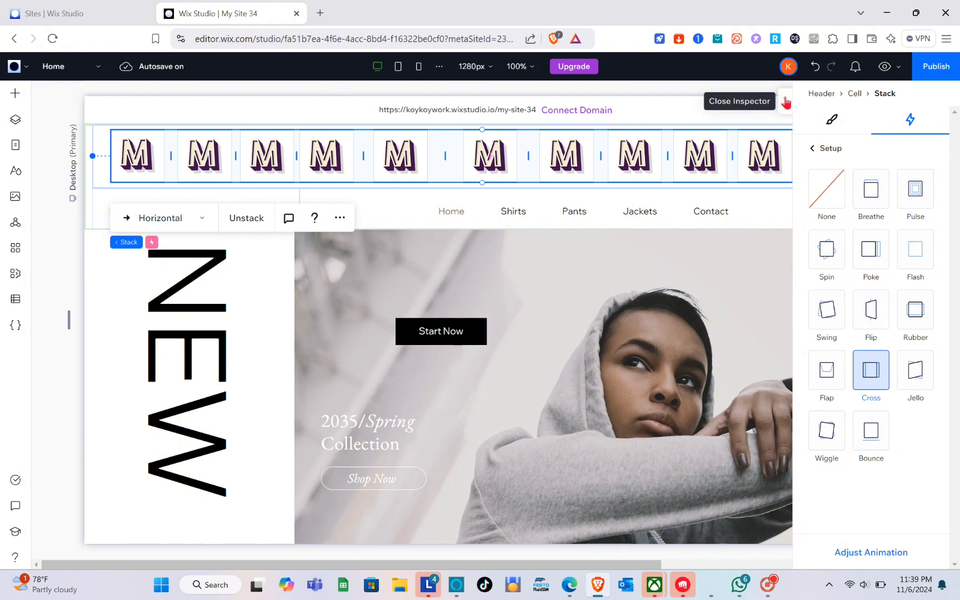
click(786, 102)
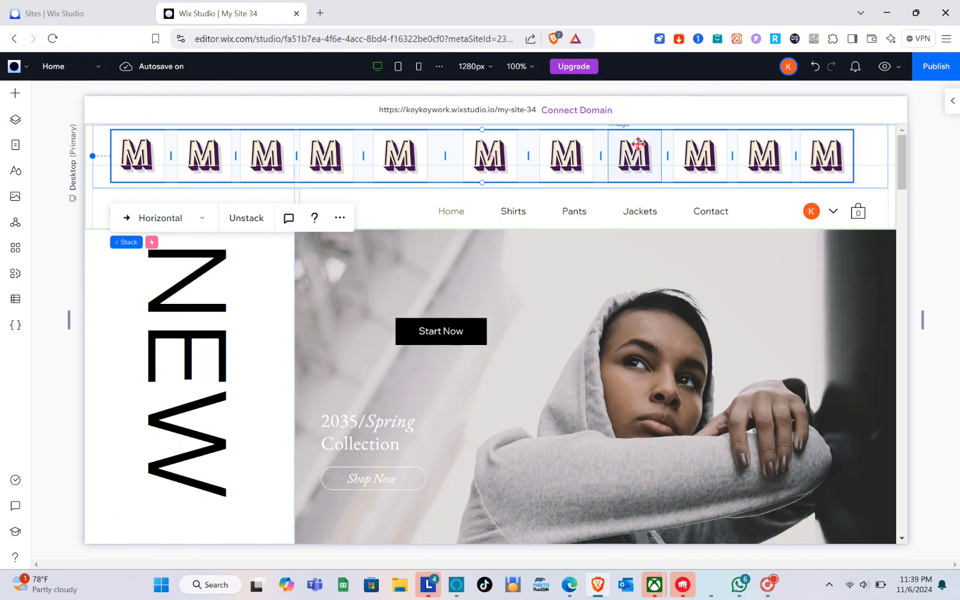
Shift the logo stack left past the page edge and place a duplicate of it directly after its right end
drag(531, 150, 355, 149)
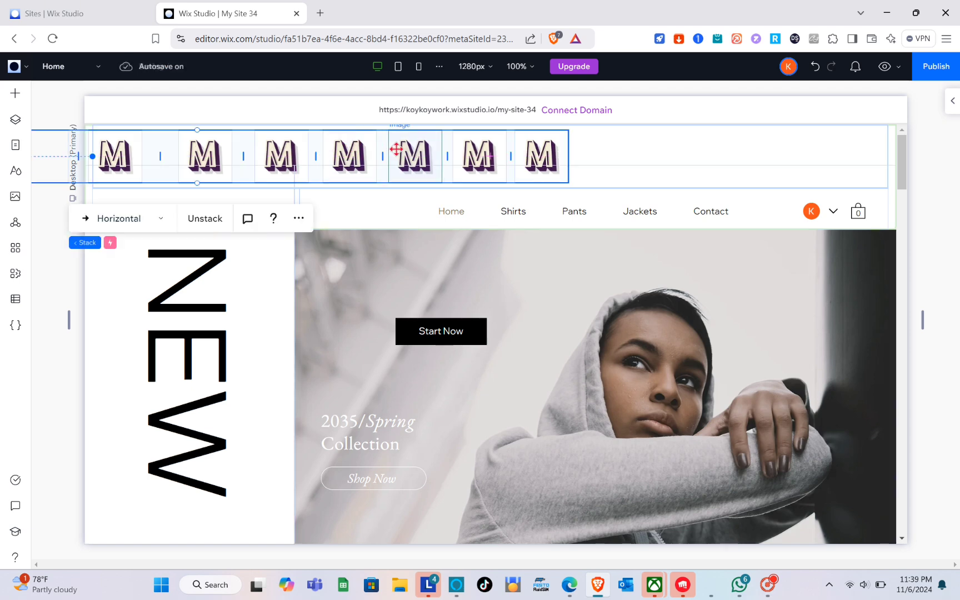
key(Escape)
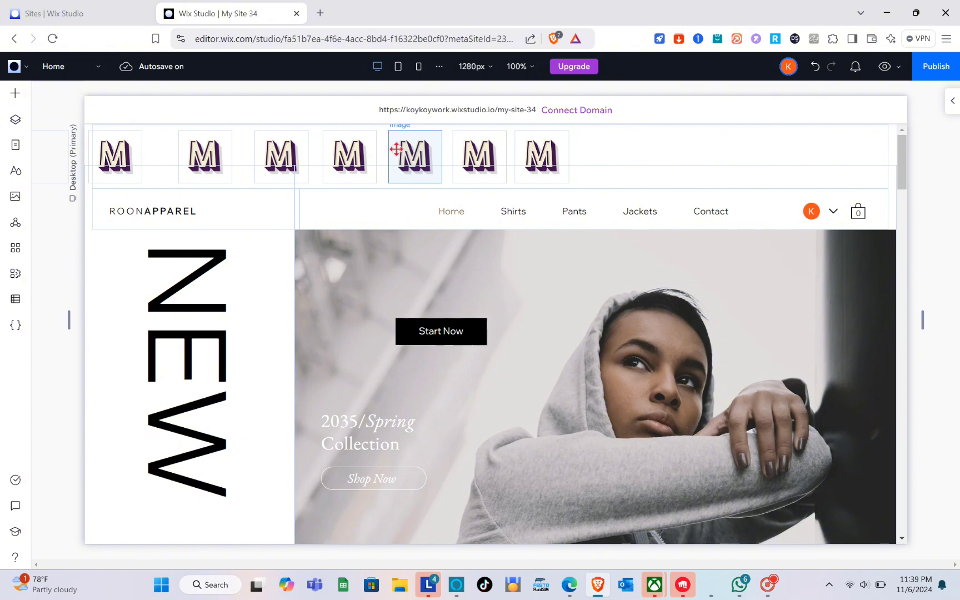
drag(397, 154, 427, 179)
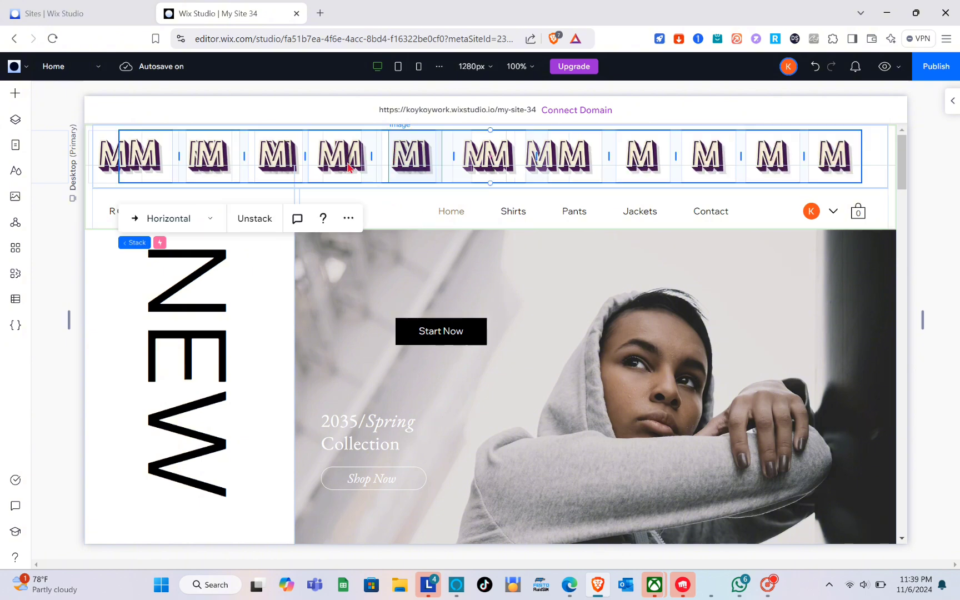
drag(320, 156, 303, 180)
drag(157, 136, 161, 145)
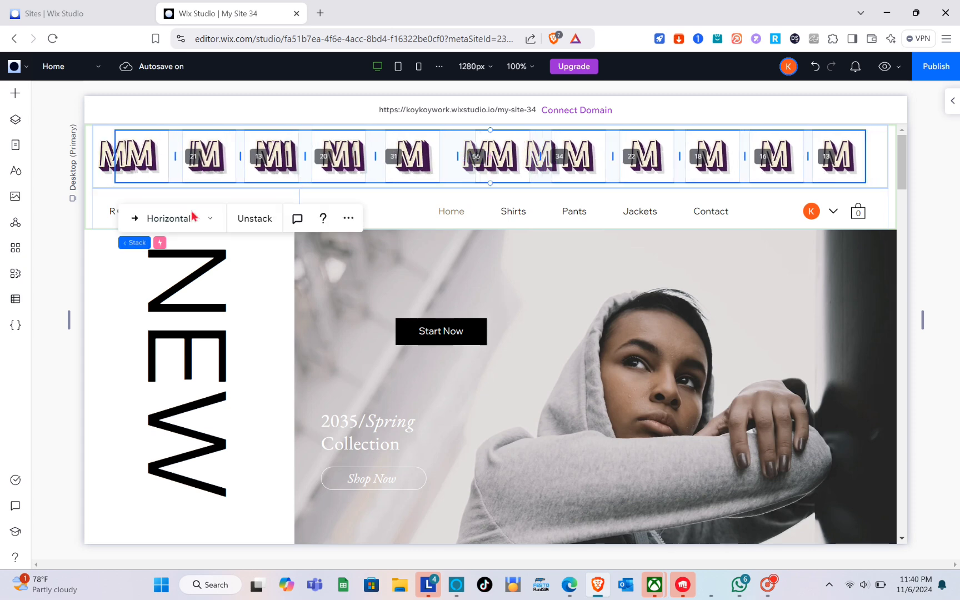
click(189, 202)
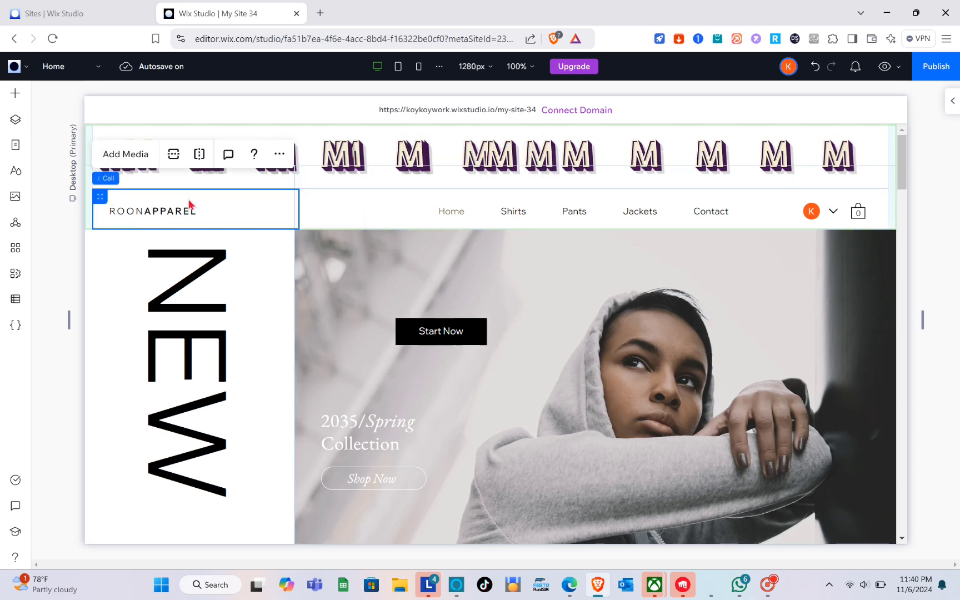
click(350, 157)
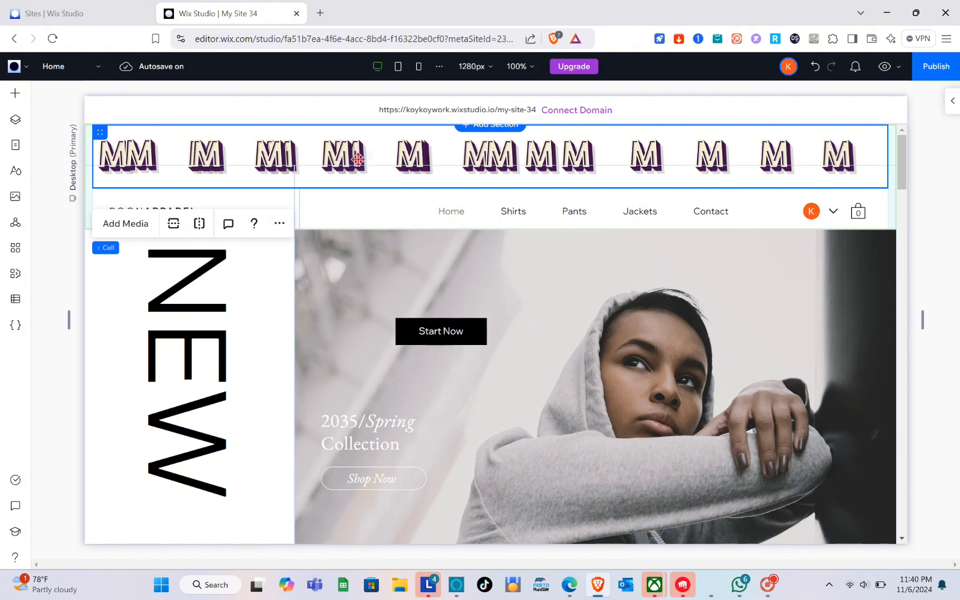
drag(358, 159, 812, 161)
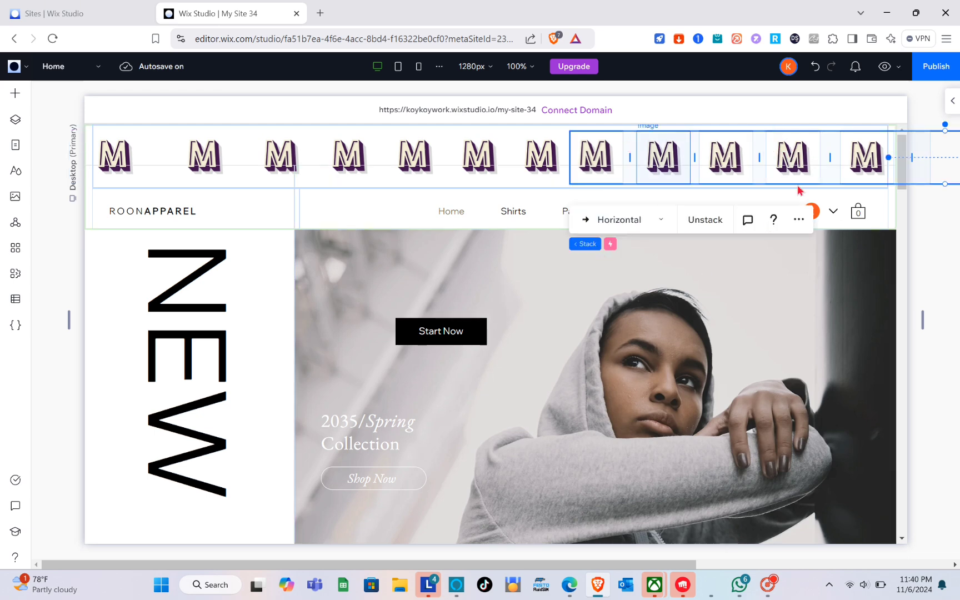
Preview the site and look through the home page to check the looping logo row in the header
click(885, 68)
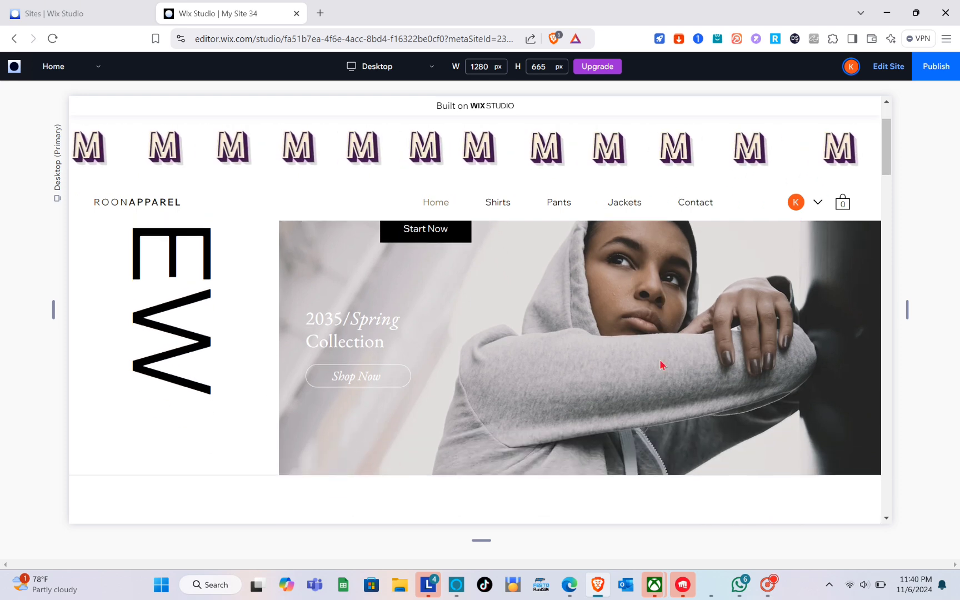
scroll(661, 364, down, 3)
scroll(661, 364, down, 10)
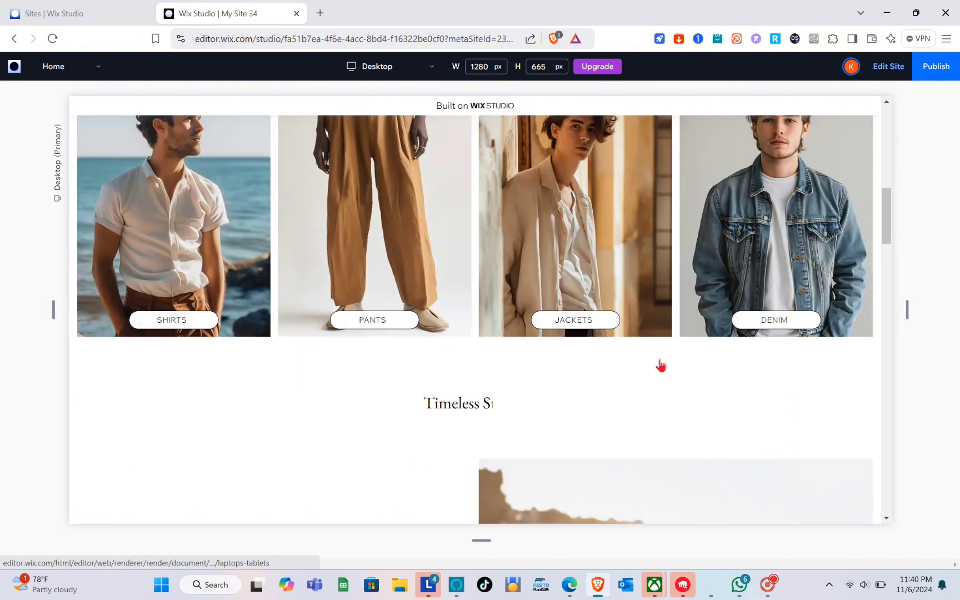
scroll(660, 361, up, 13)
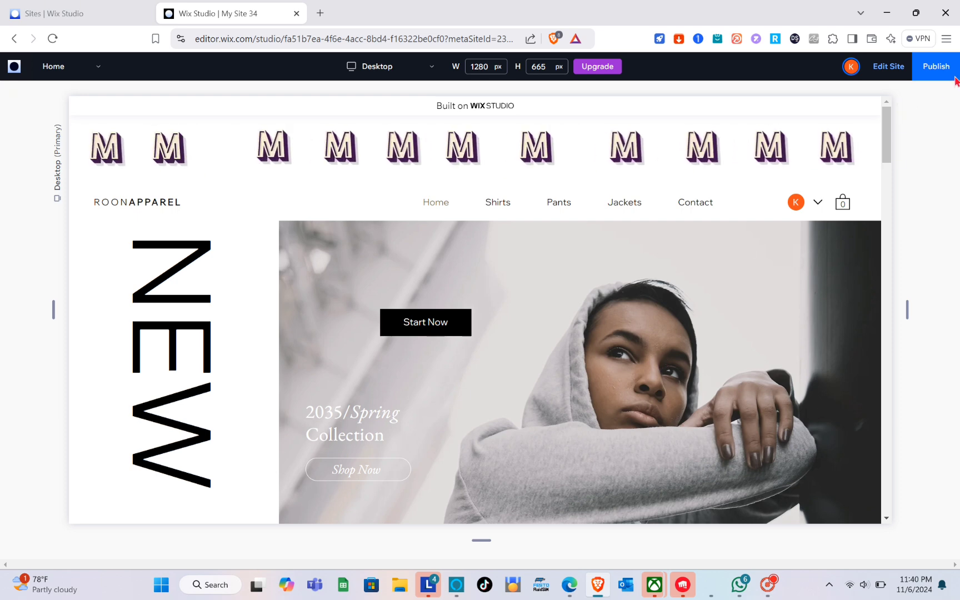
Return to editing the site and set the gap between the third and fourth visible logos in the header row to 20
click(890, 68)
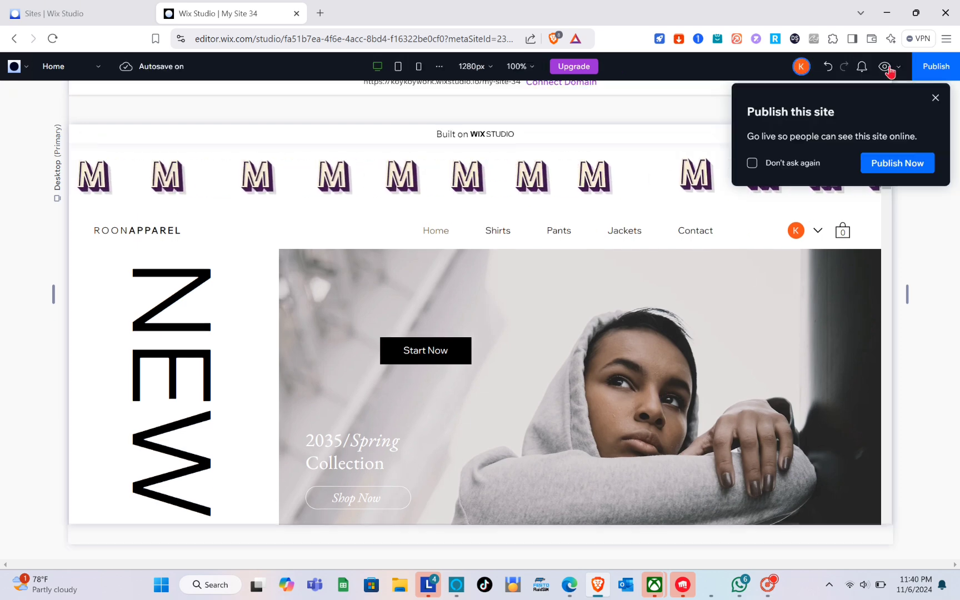
click(936, 100)
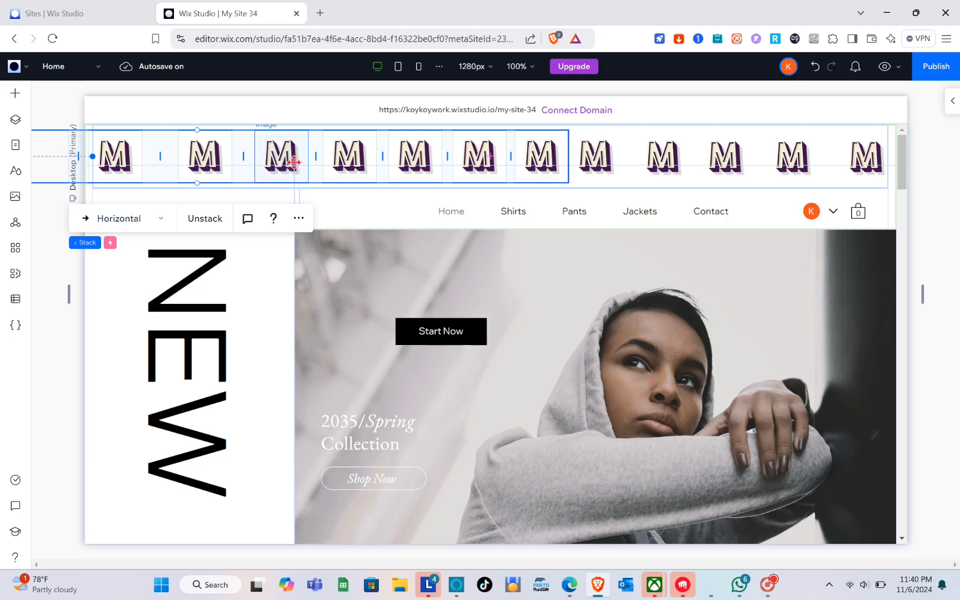
drag(316, 158, 342, 169)
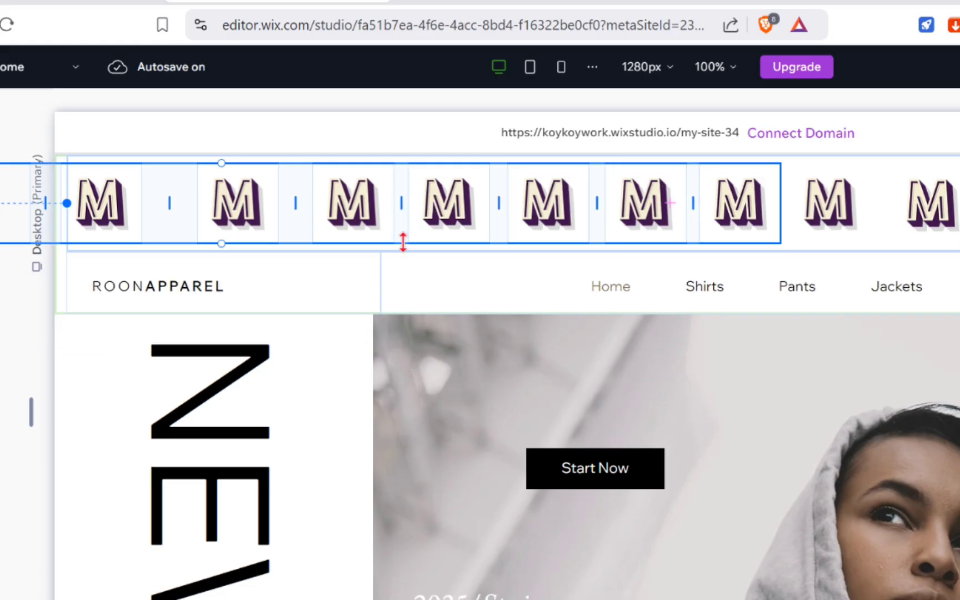
drag(445, 224, 406, 226)
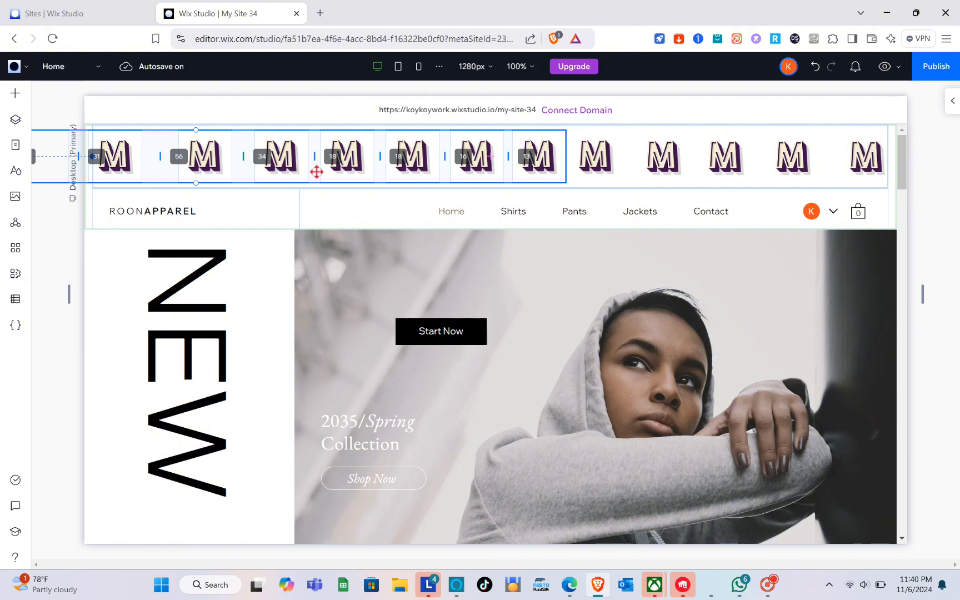
drag(316, 171, 318, 172)
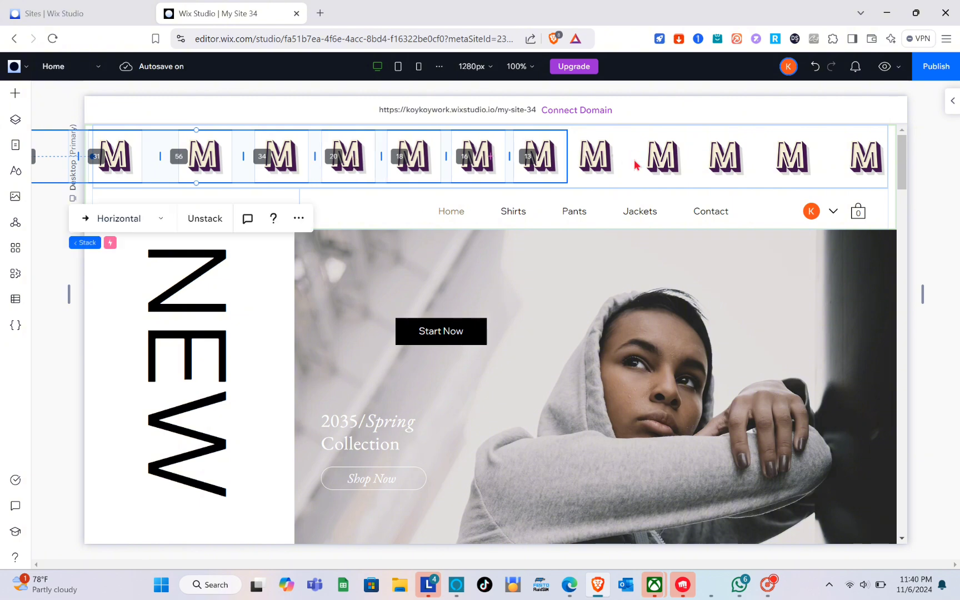
Try a vertical direction for the second logo stack in the header and undo the change
click(678, 156)
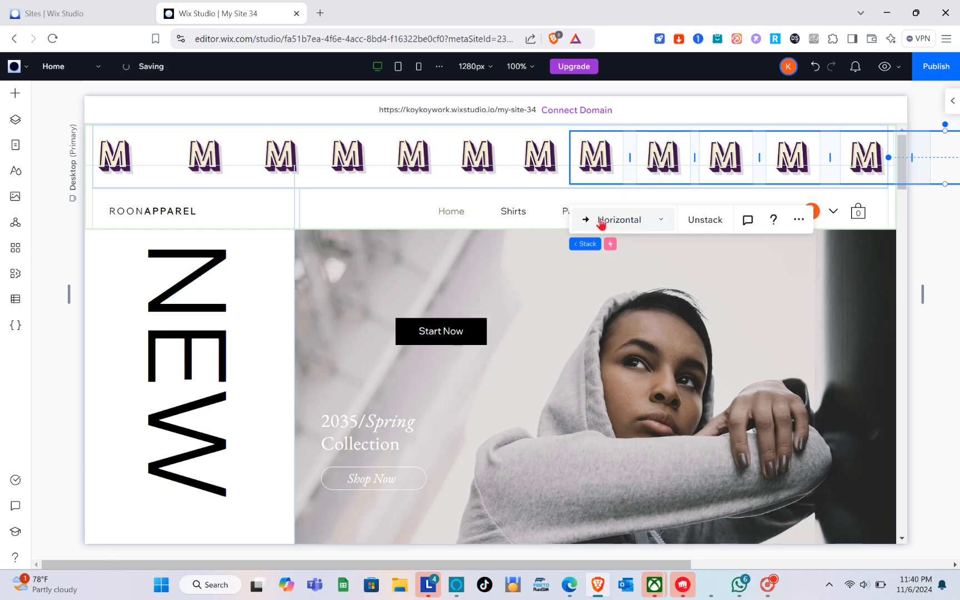
click(656, 221)
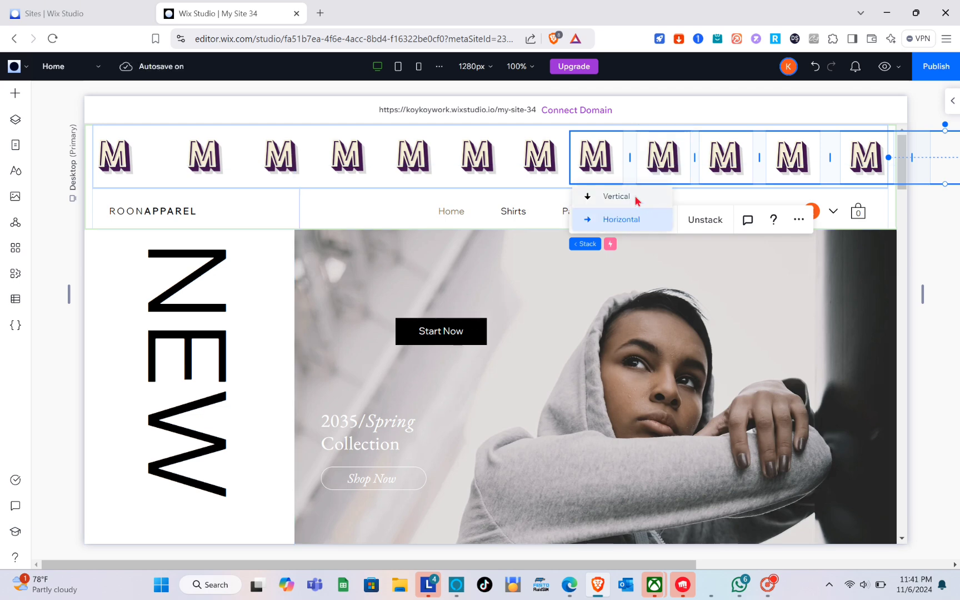
click(636, 198)
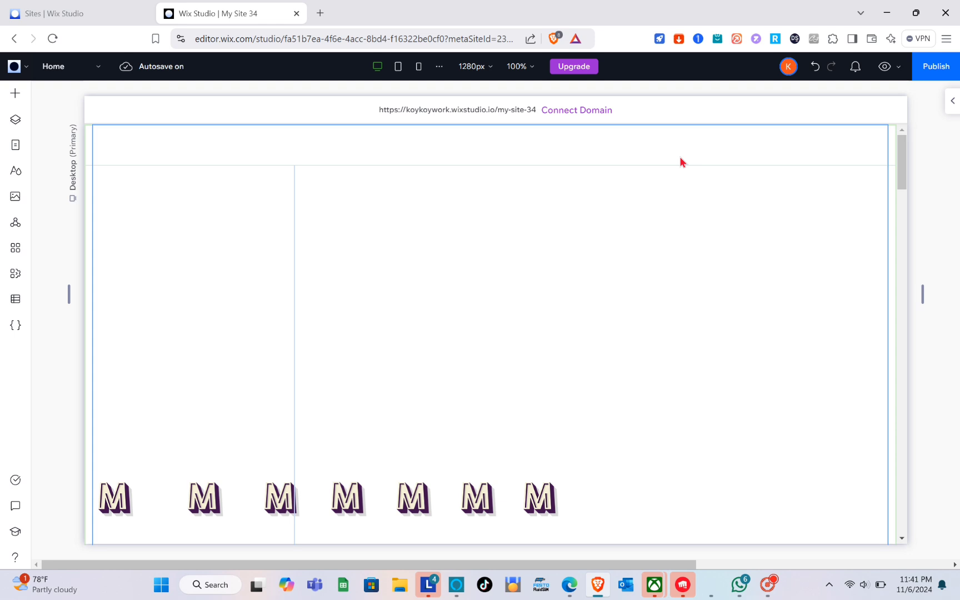
click(815, 67)
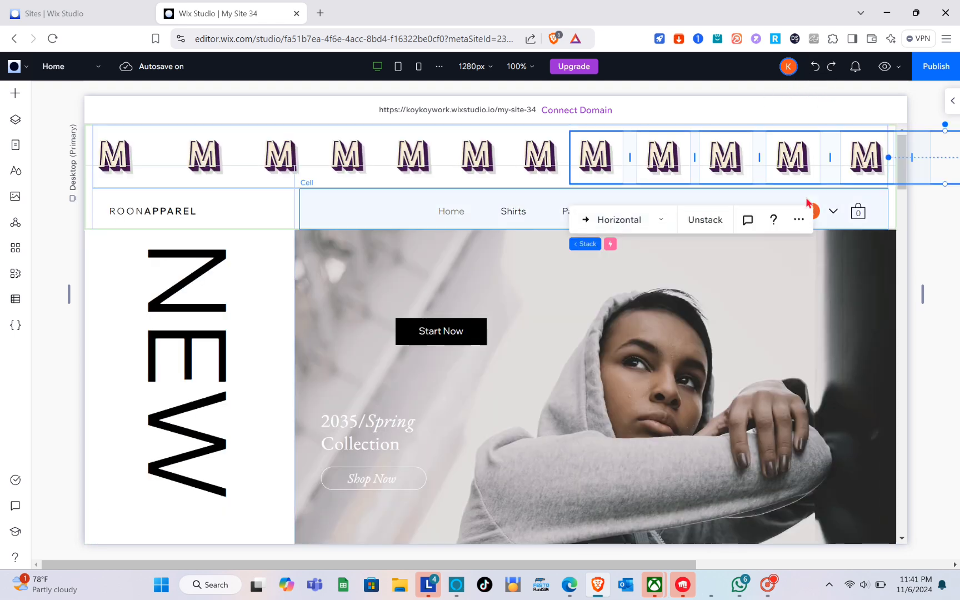
Nudge the second header logo stack so it starts directly at the end of the first stack
drag(572, 168, 621, 178)
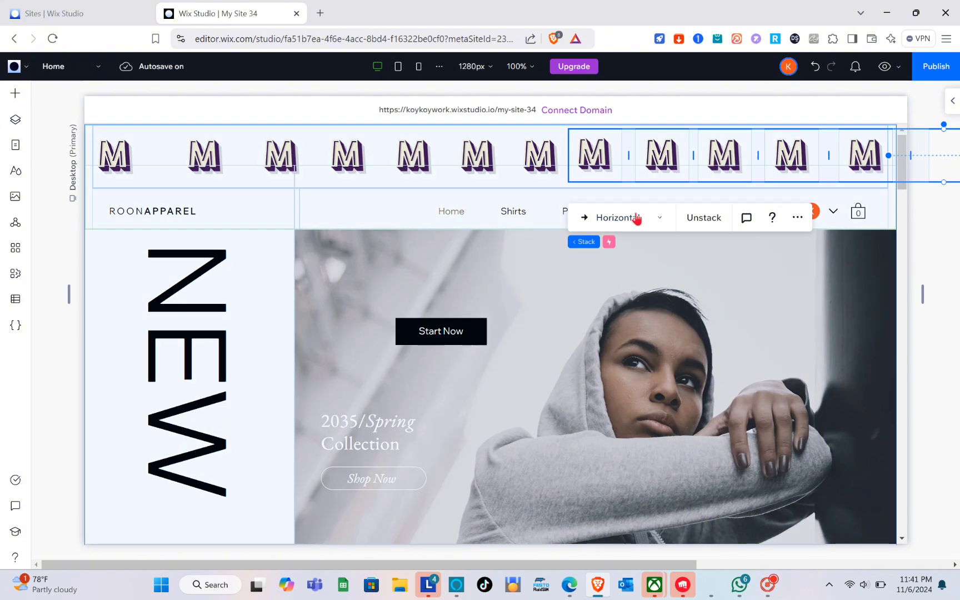
drag(601, 148, 600, 148)
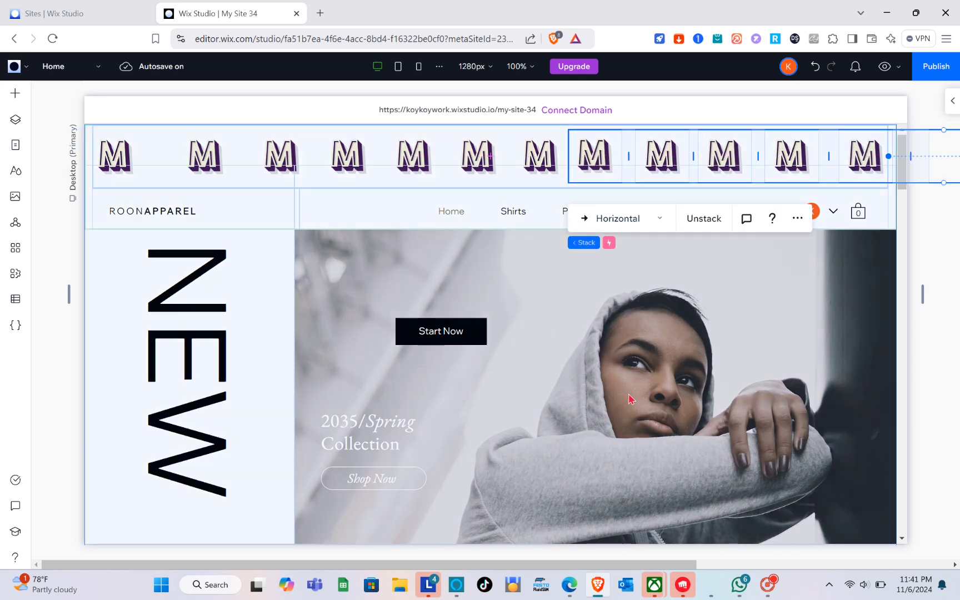
click(935, 361)
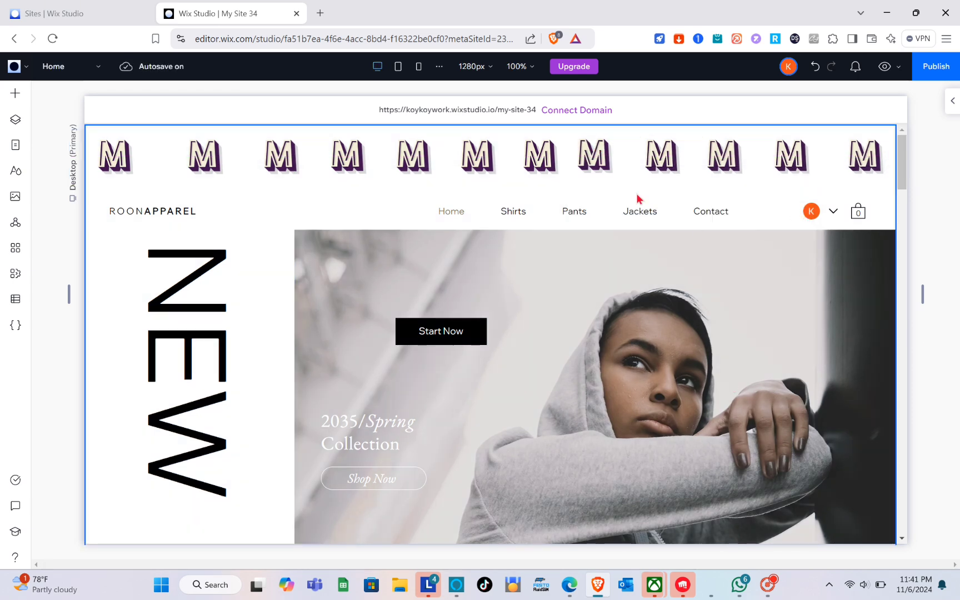
Duplicate the first header logo stack and place the copy directly below the Shop By Category heading, above the category images
scroll(519, 293, down, 5)
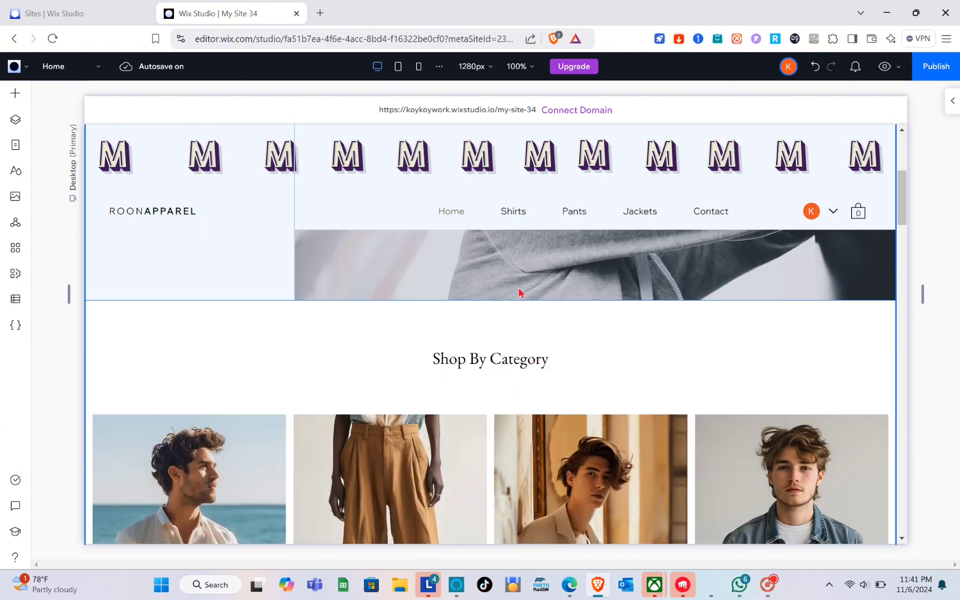
click(345, 157)
click(285, 158)
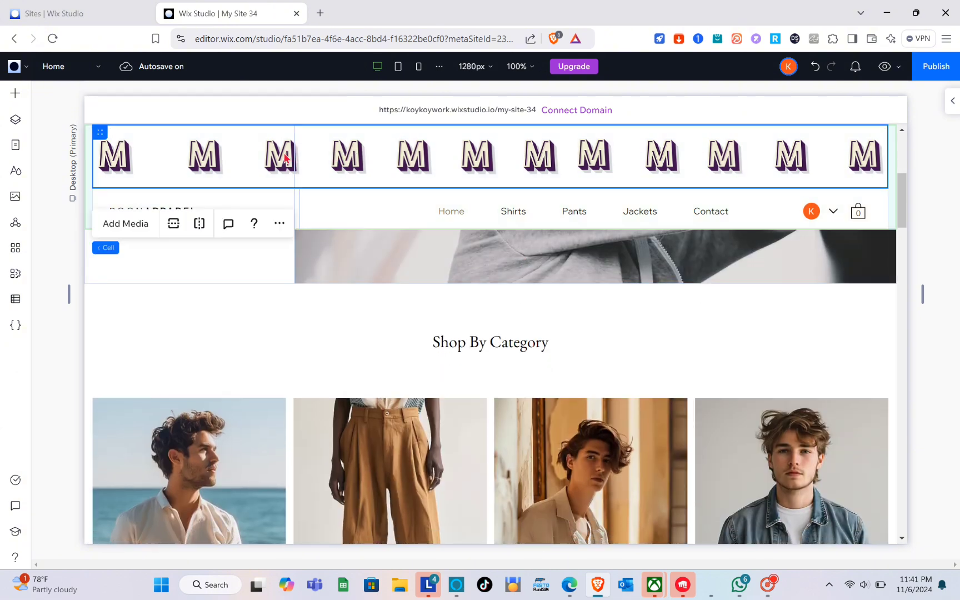
click(278, 154)
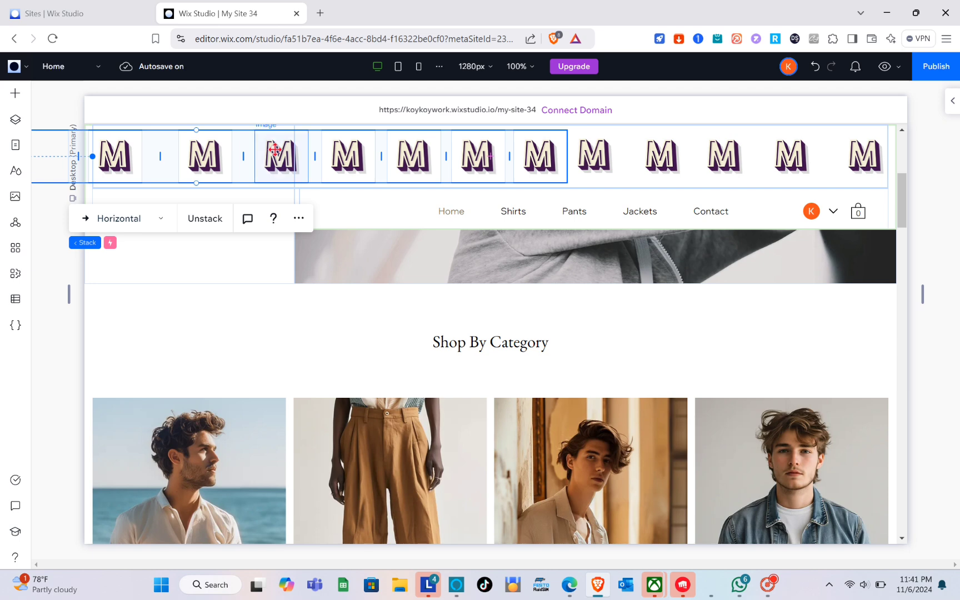
click(275, 150)
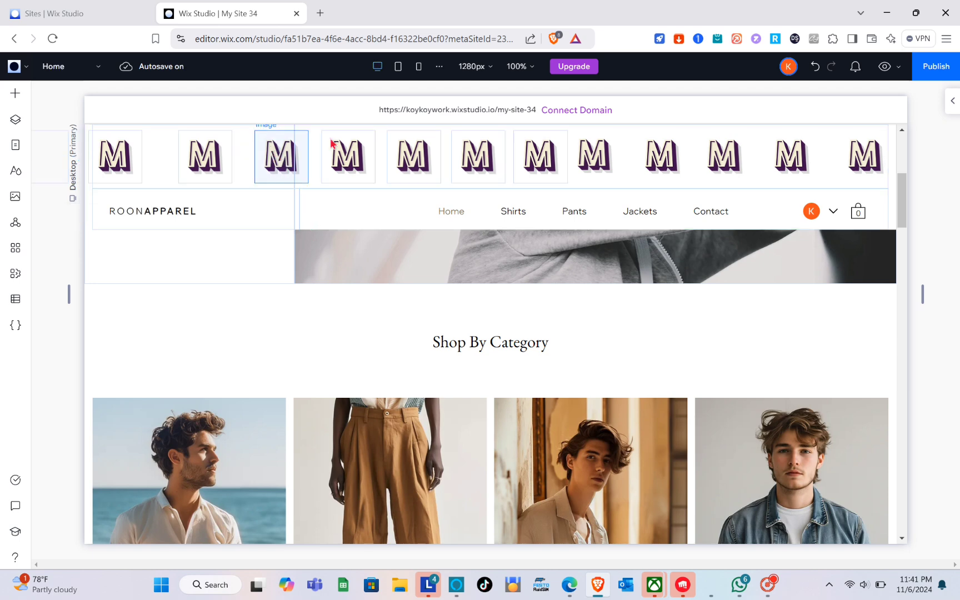
key(ctrl+v)
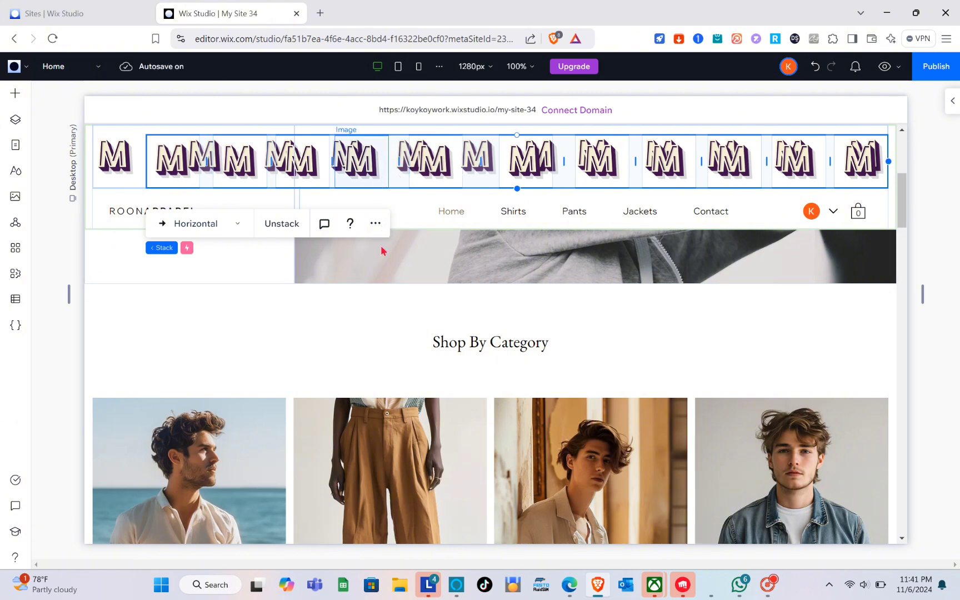
drag(385, 179, 367, 359)
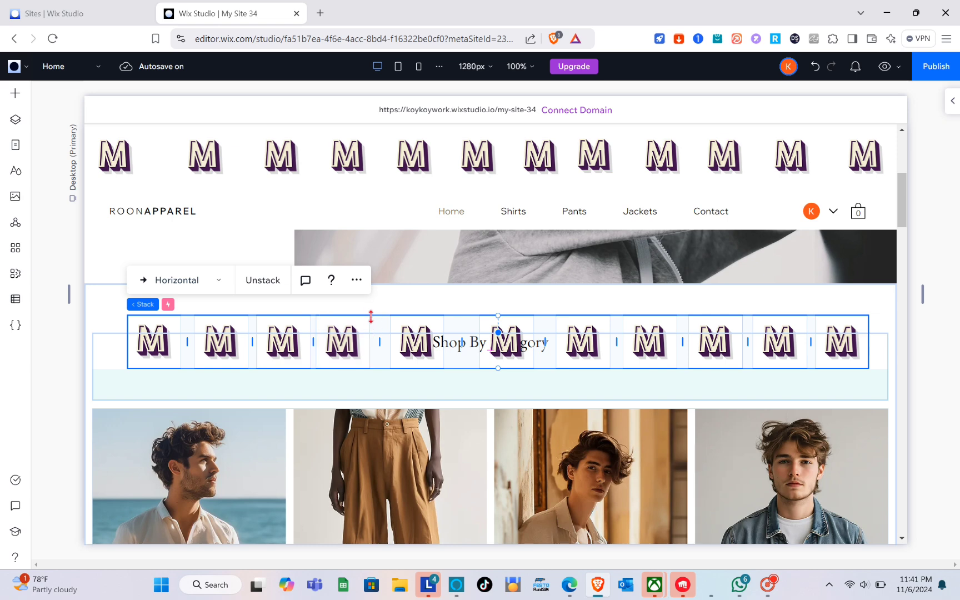
drag(370, 318, 348, 404)
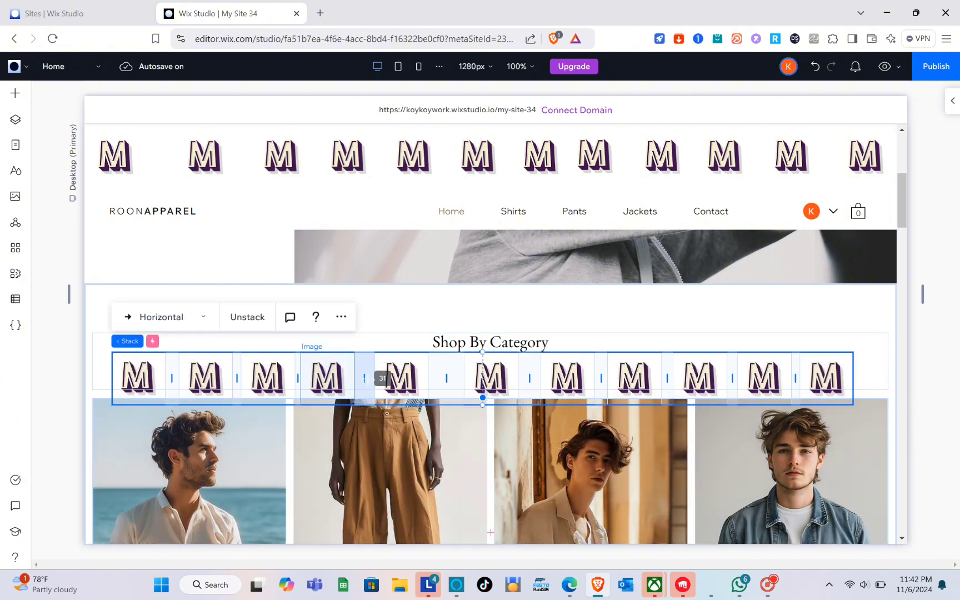
Move the first header logo stack below the category images, shifted left so it extends past the page edge
scroll(467, 478, down, 3)
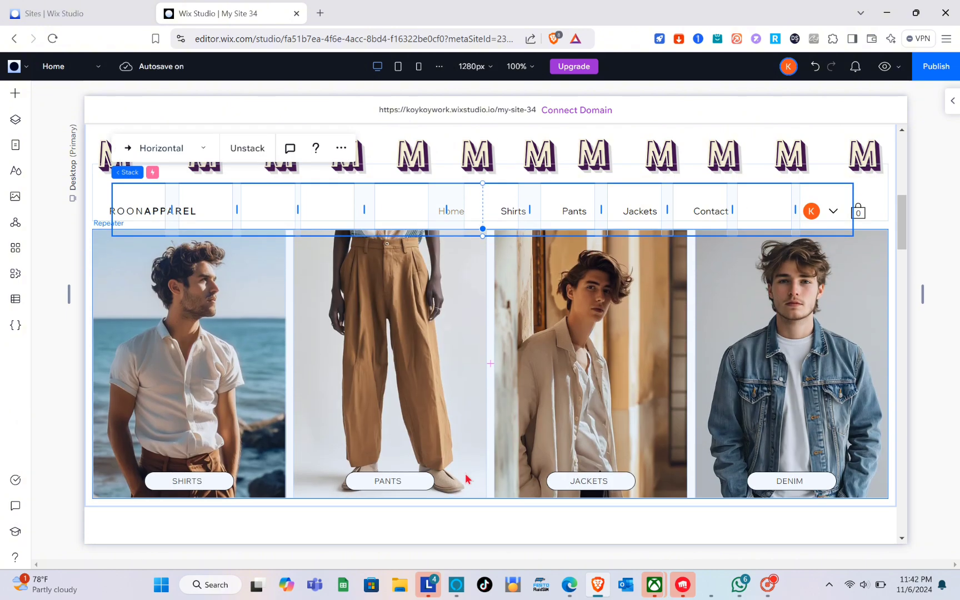
click(381, 160)
click(380, 156)
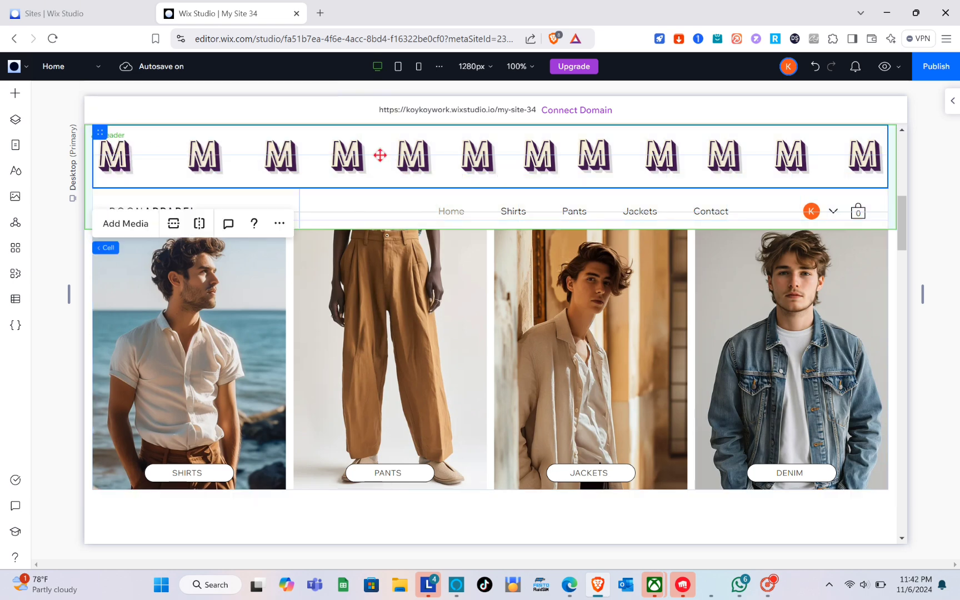
click(380, 156)
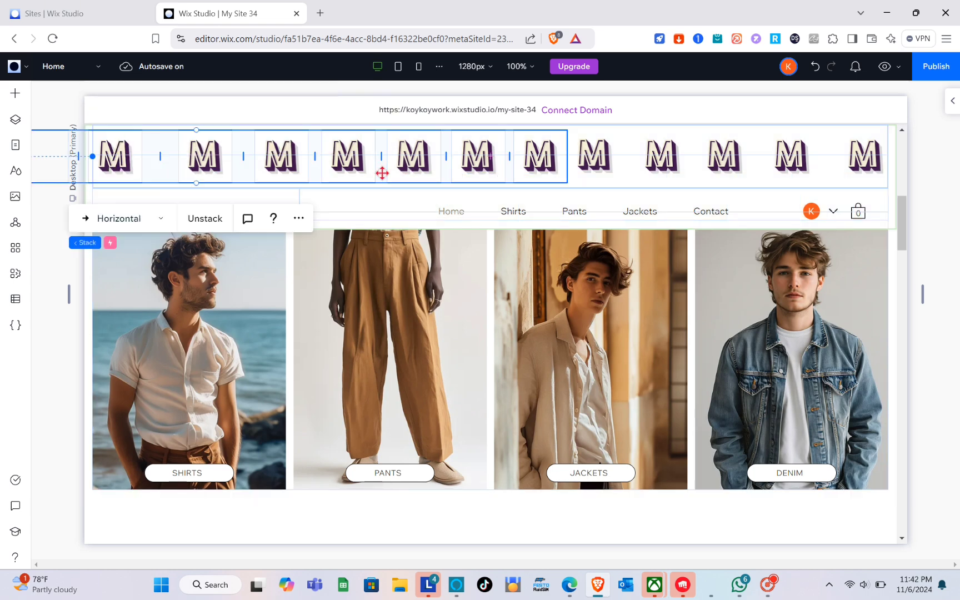
drag(382, 172, 711, 550)
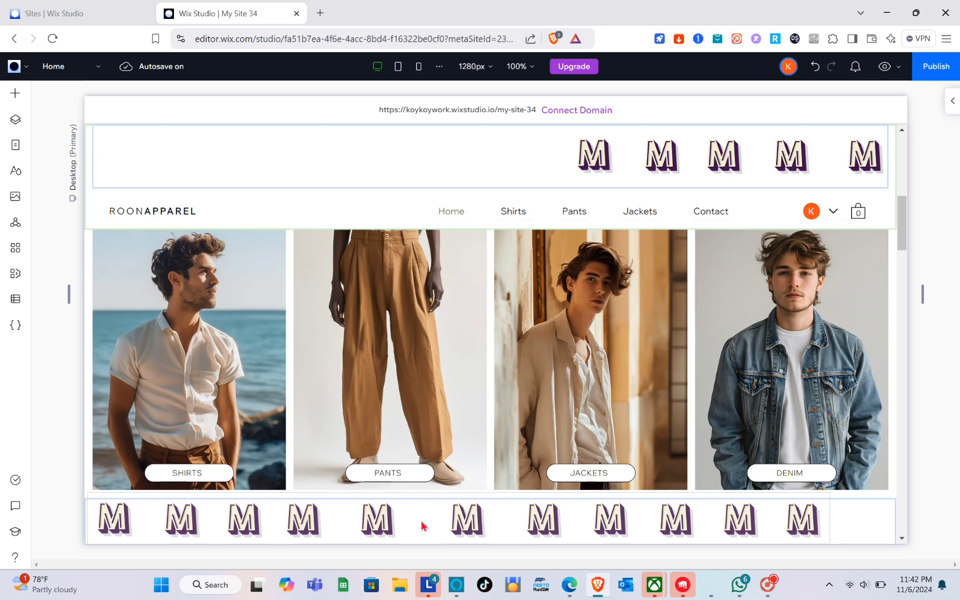
drag(422, 520, 390, 544)
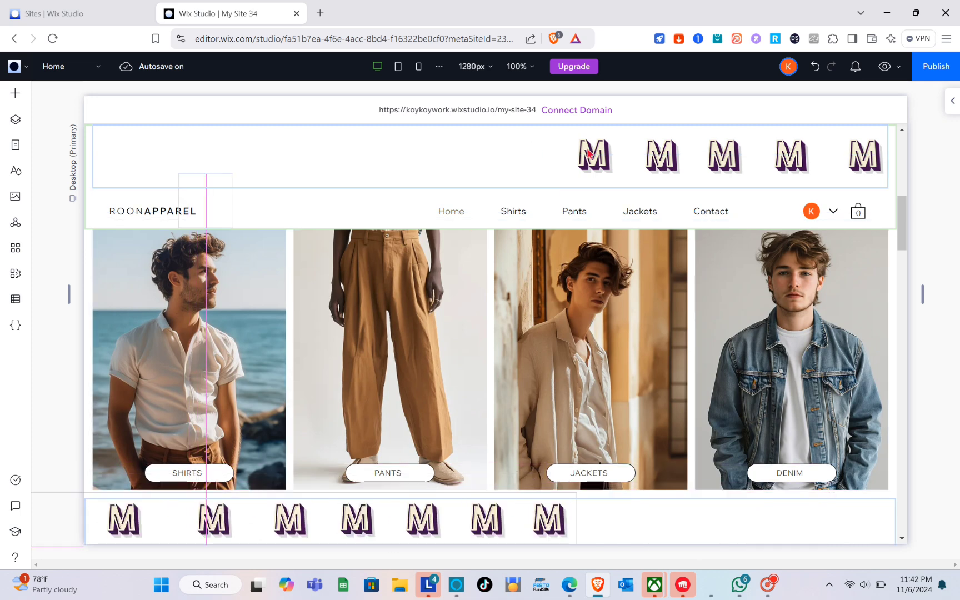
Move the remaining header logo stack below the category images, placing it directly after the right end of the stack there
click(626, 157)
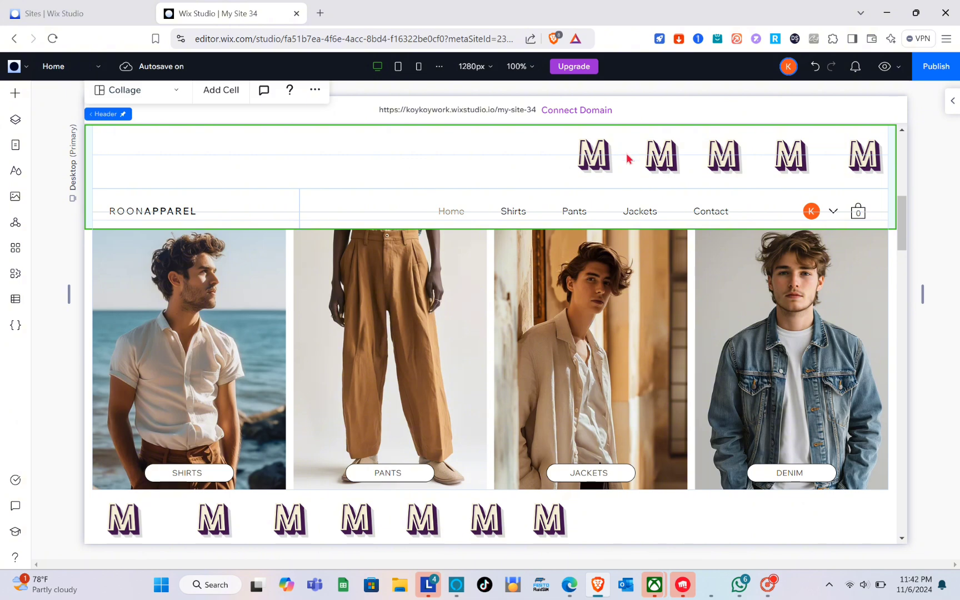
click(628, 160)
click(654, 155)
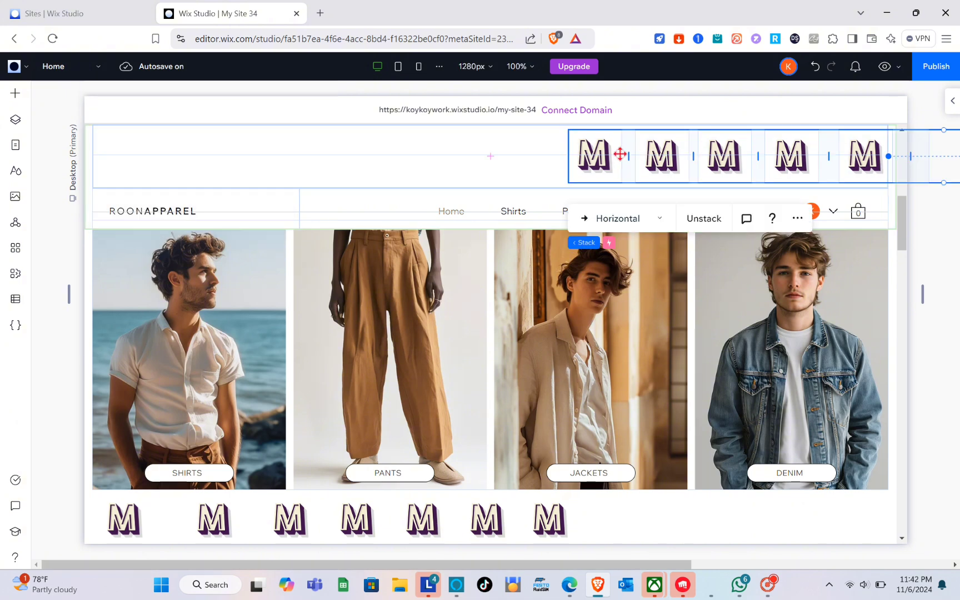
drag(609, 470, 622, 511)
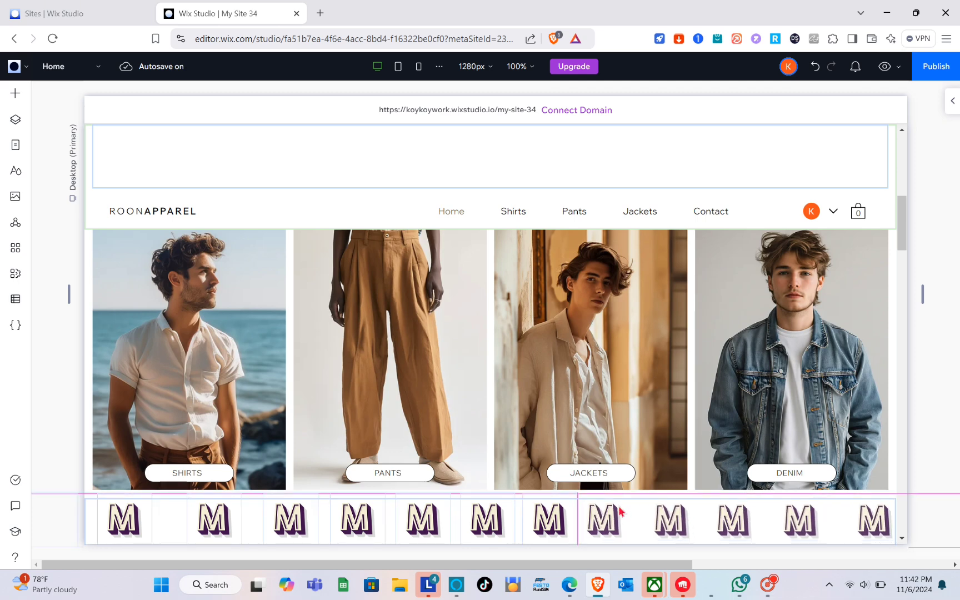
drag(701, 300, 715, 275)
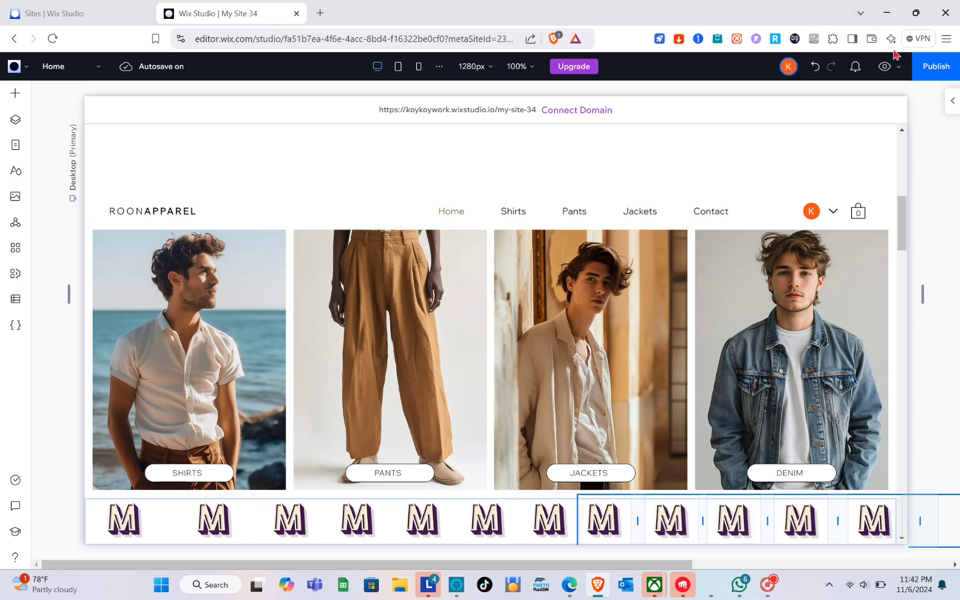
Preview the site, examine the moving logo rows above and below the category images, and return to the editor
click(883, 67)
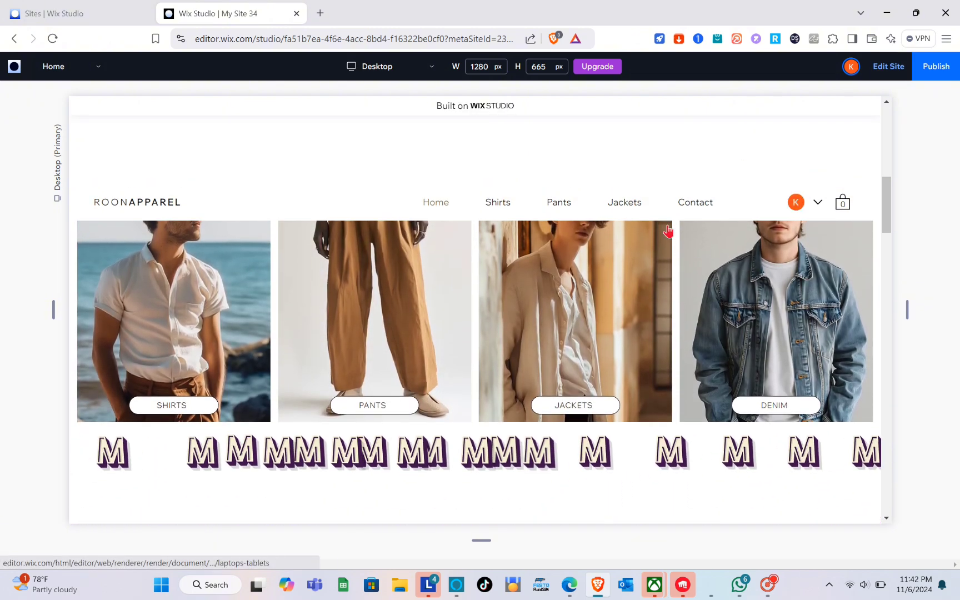
scroll(636, 333, down, 1)
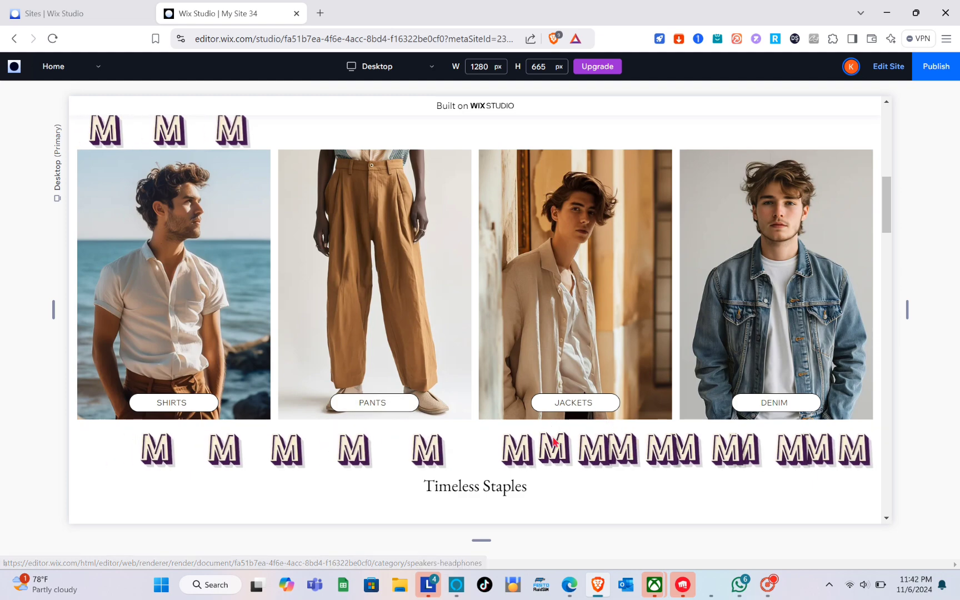
scroll(455, 399, up, 5)
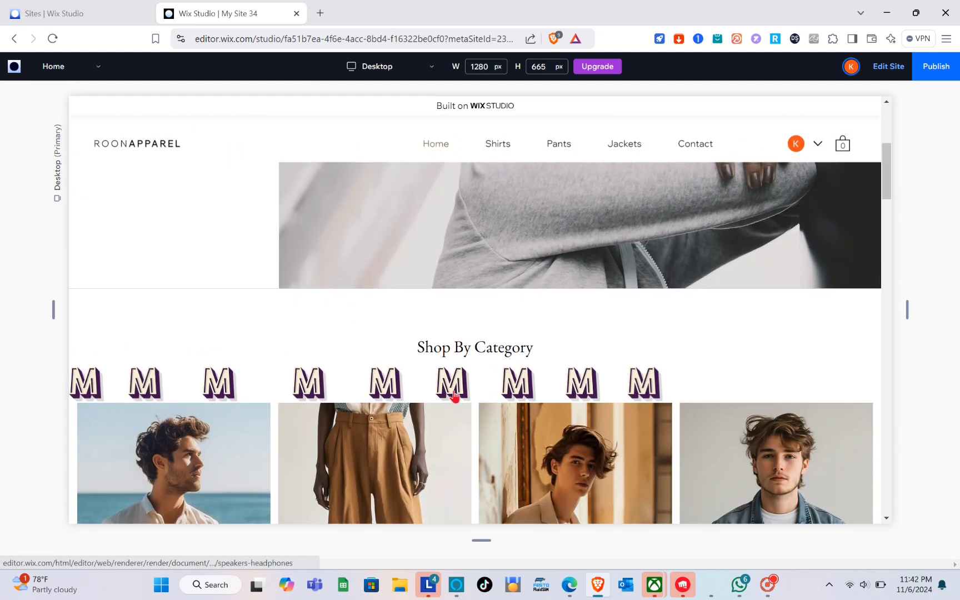
scroll(454, 392, down, 5)
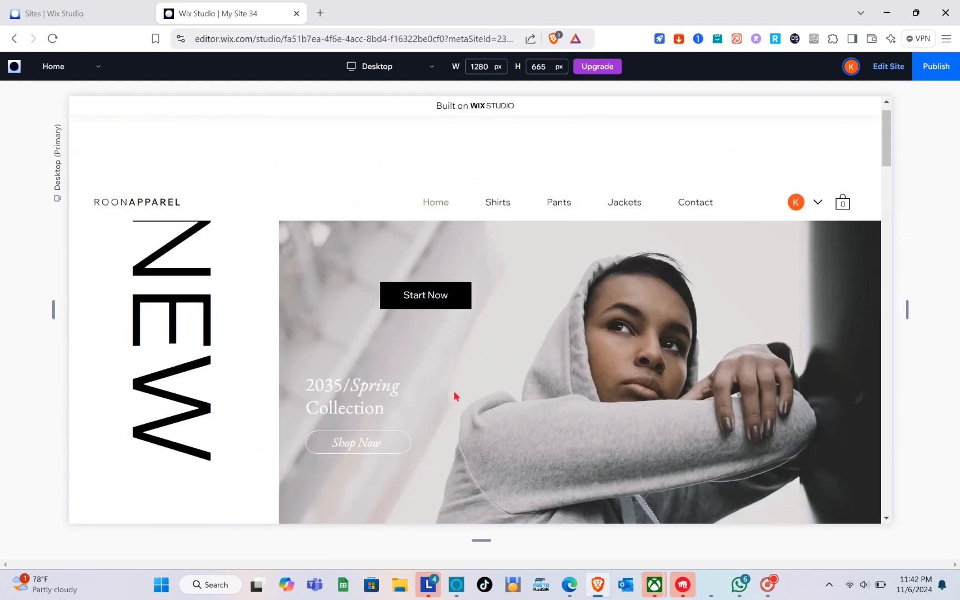
scroll(454, 395, down, 3)
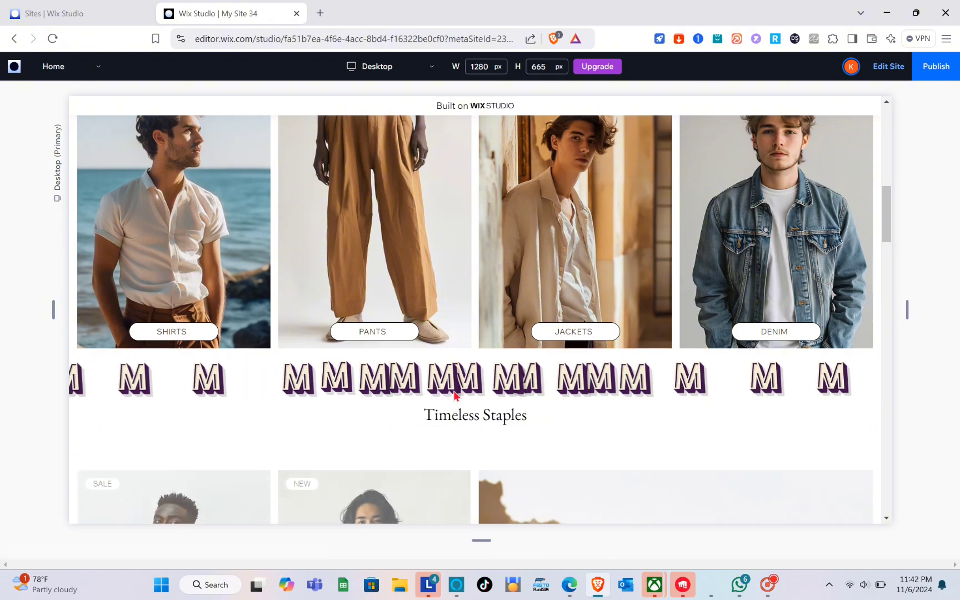
scroll(504, 367, up, 8)
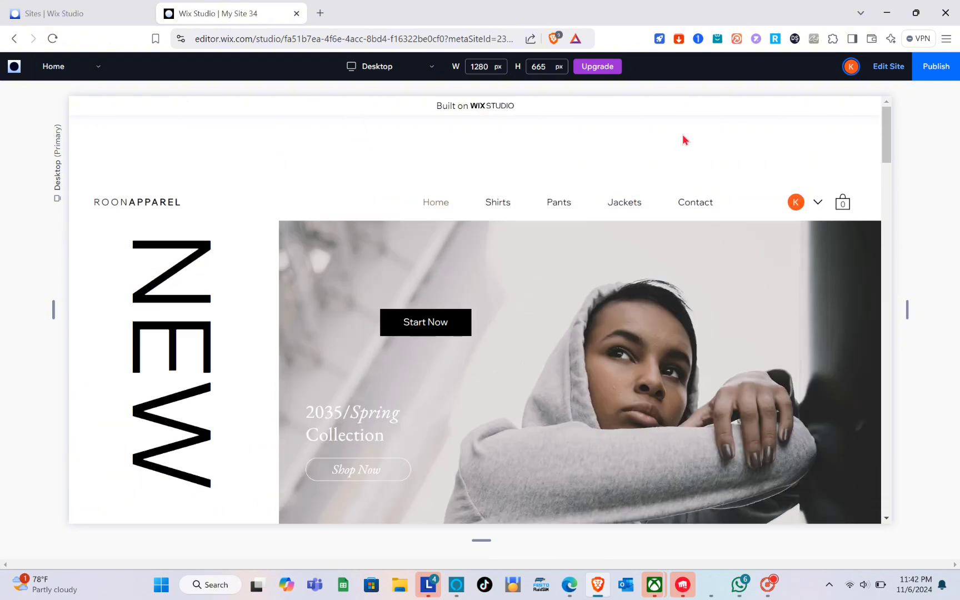
click(888, 66)
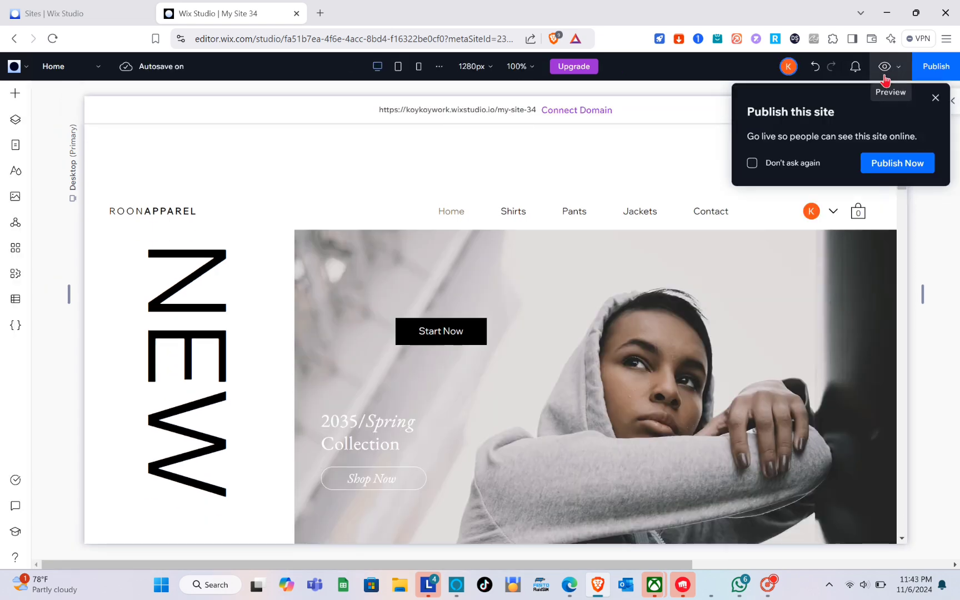
click(770, 586)
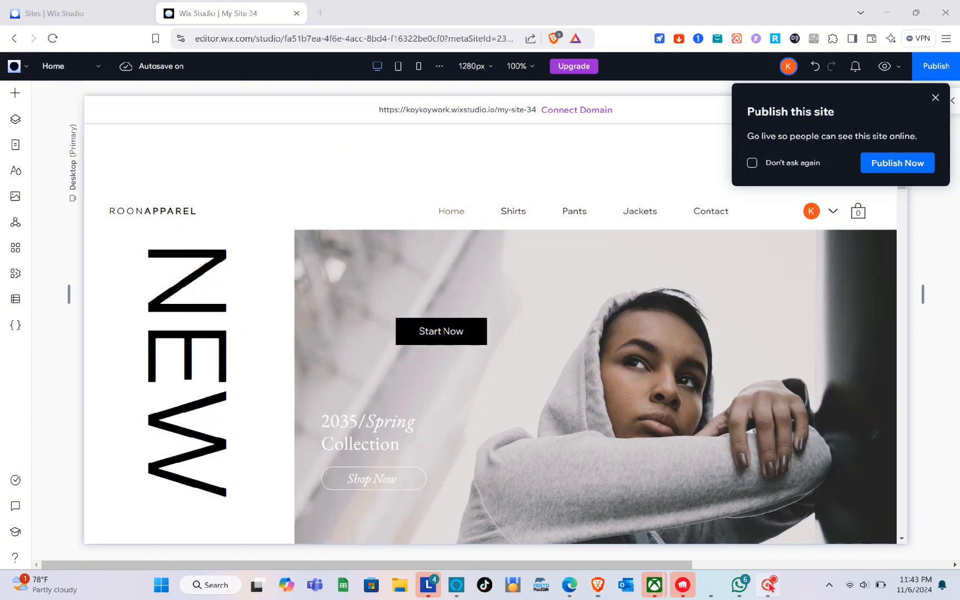